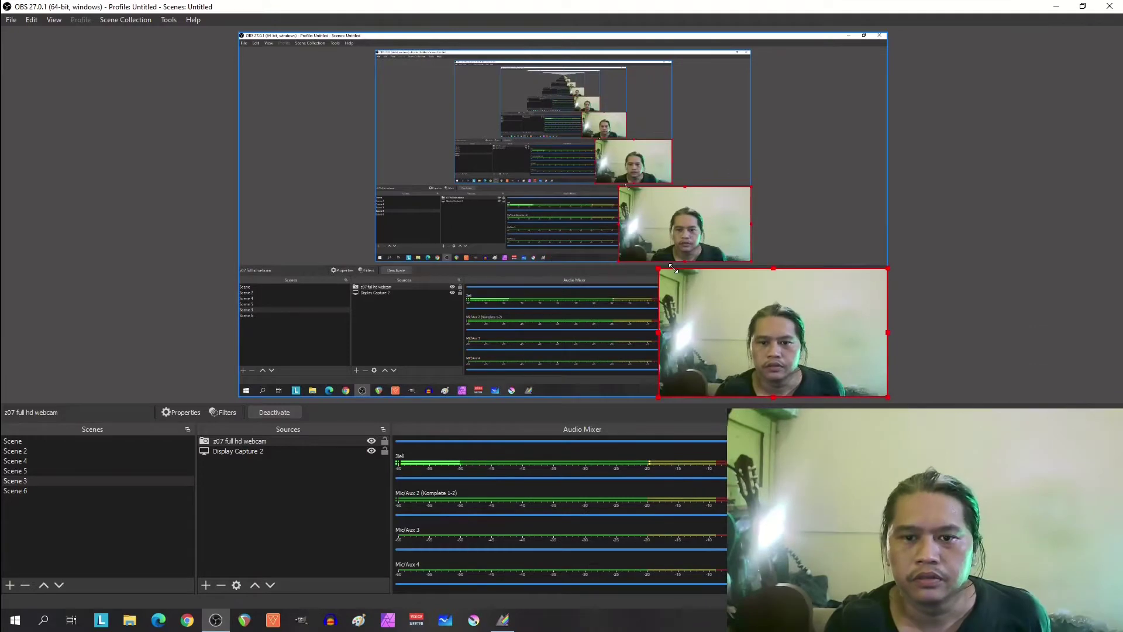
Step: Enlarge the webcam overlay in the preview toward its upper-left corner and select the z07 full hd webcam source
drag(673, 268, 568, 237)
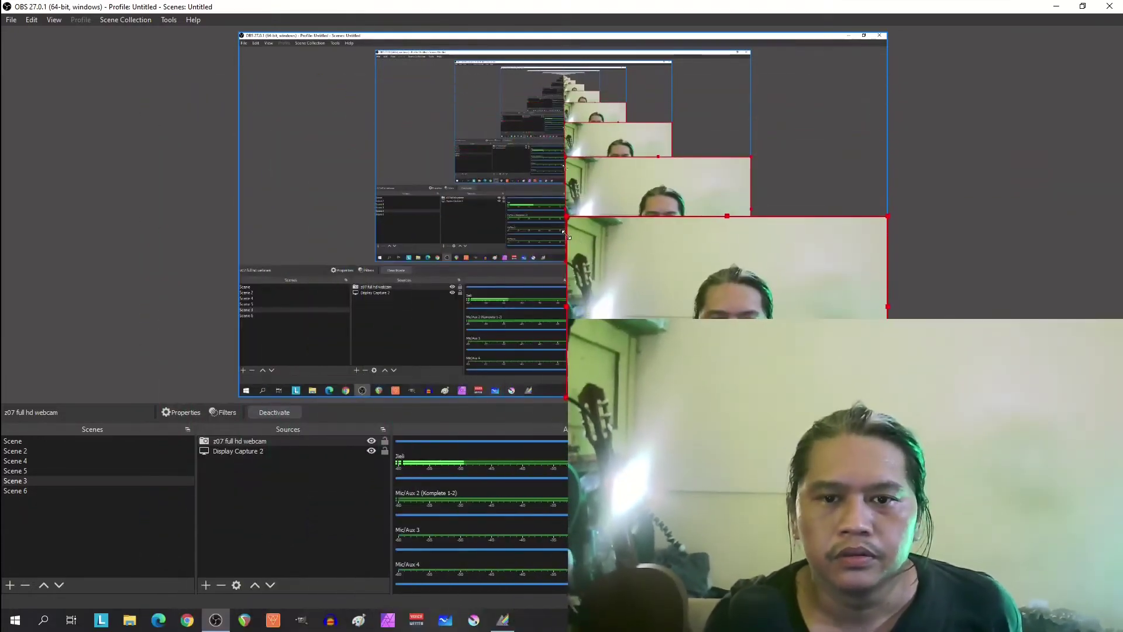
right_click(699, 301)
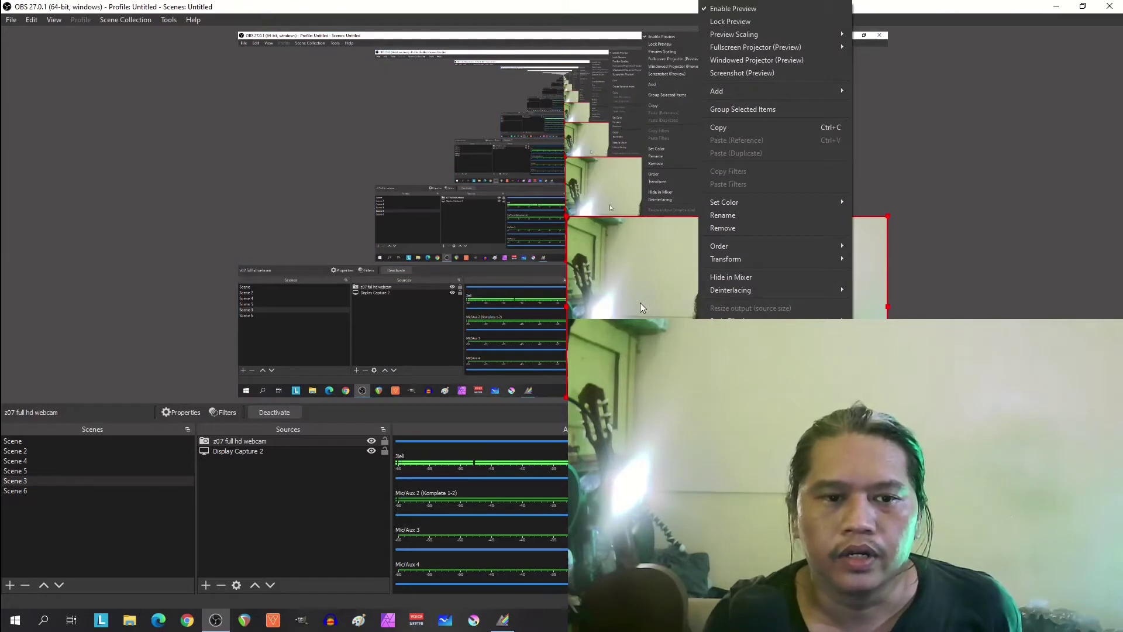
click(243, 443)
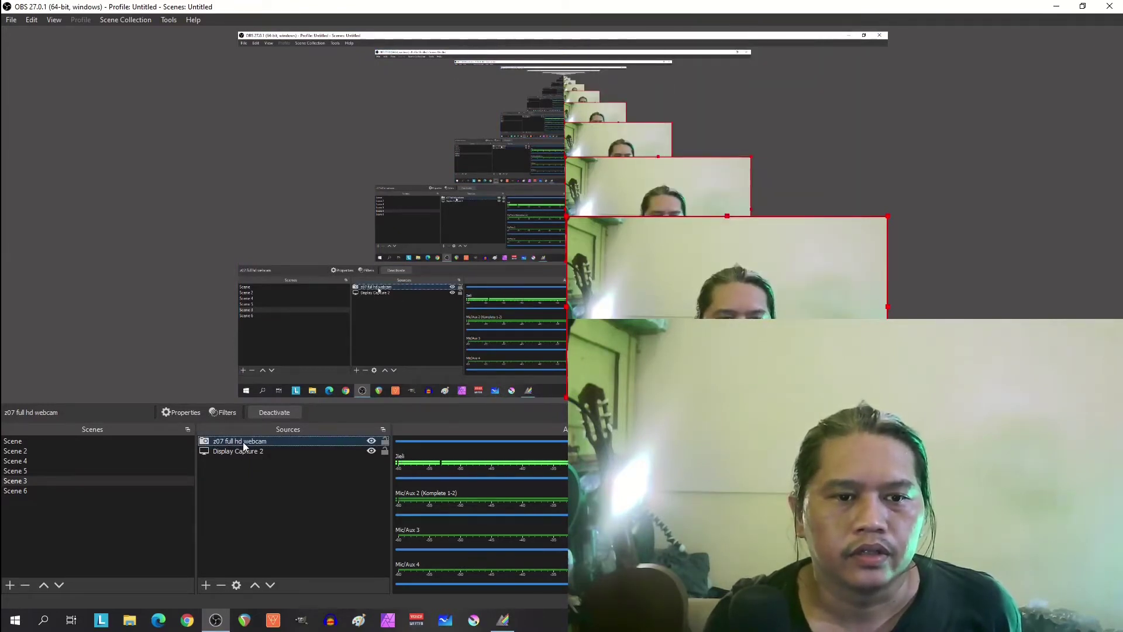
Step: Restore the default properties of the z07 full hd webcam source and choose HD 1080P WebCam as its device
double_click(243, 441)
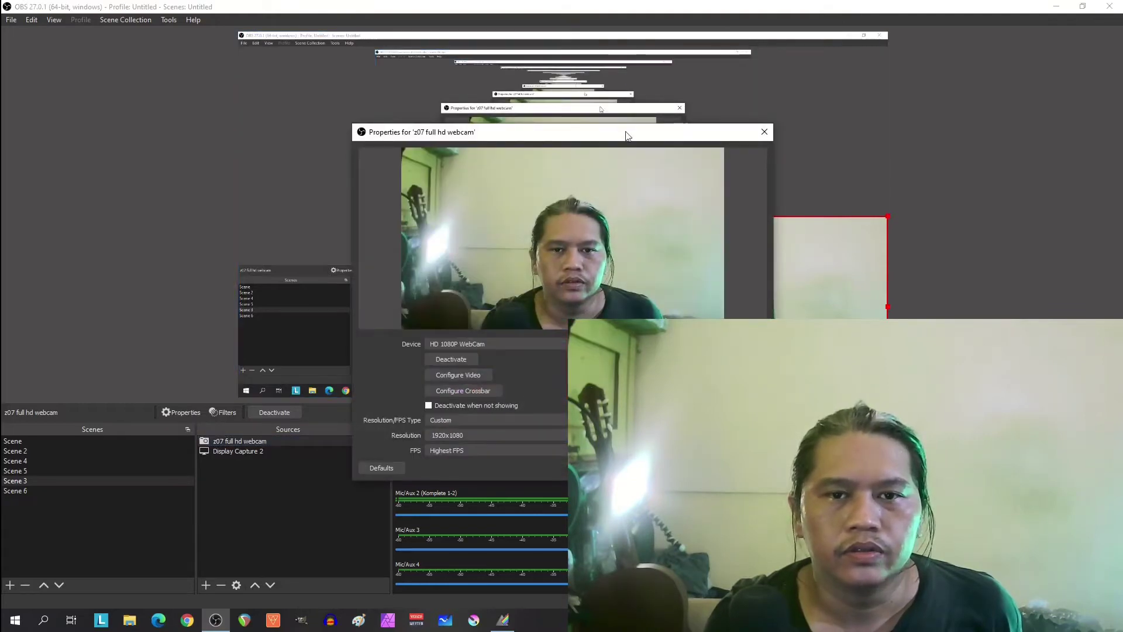
drag(625, 137, 333, 180)
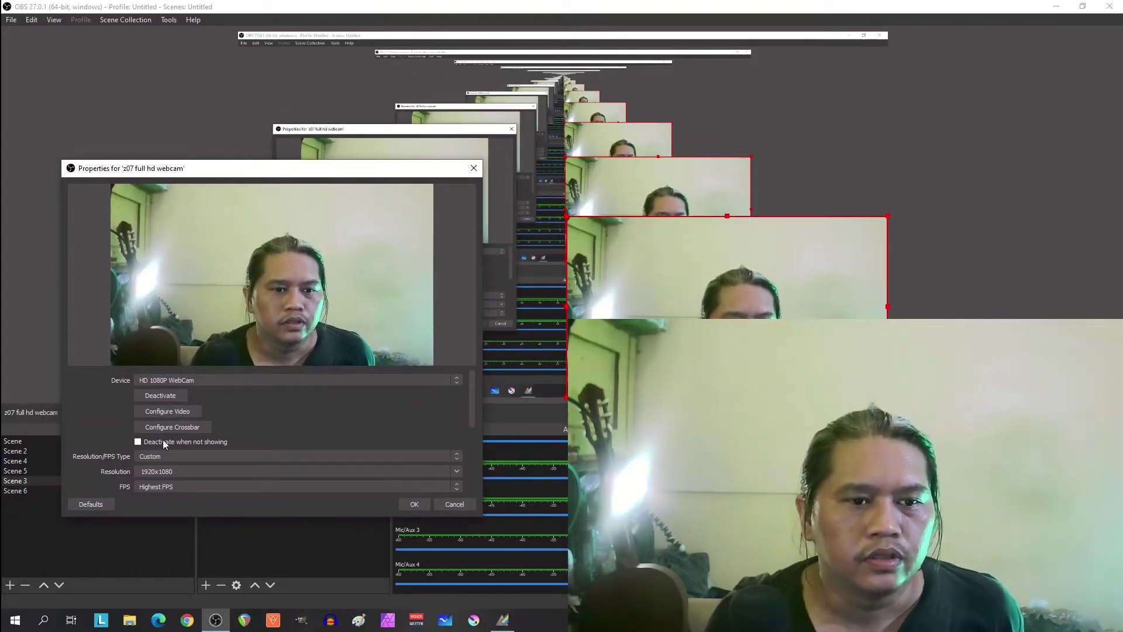
click(101, 500)
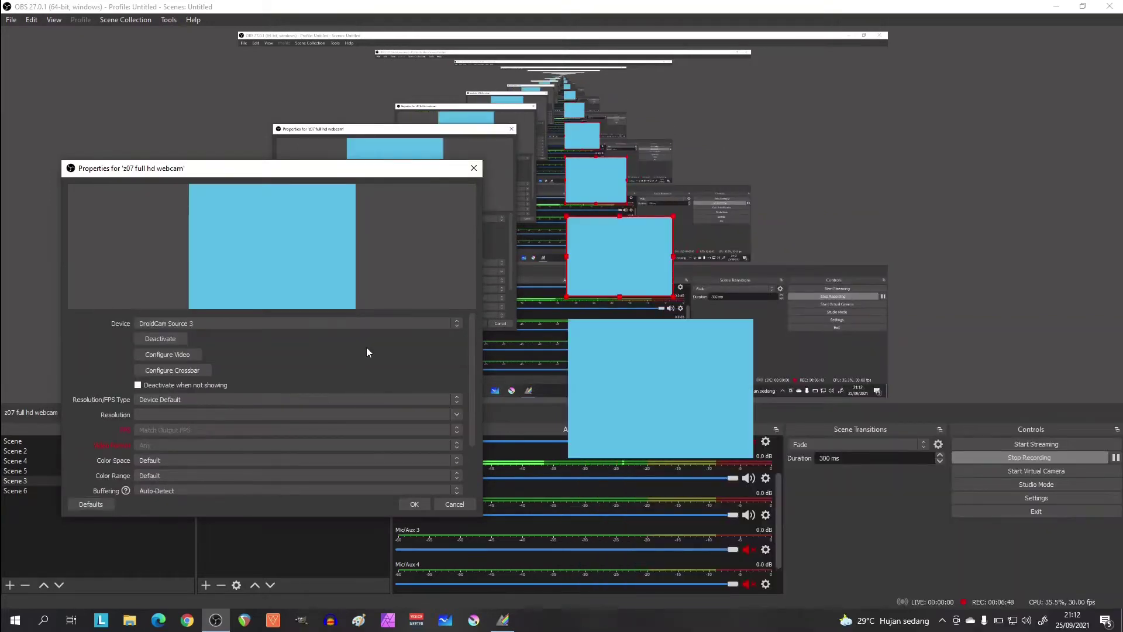
click(371, 322)
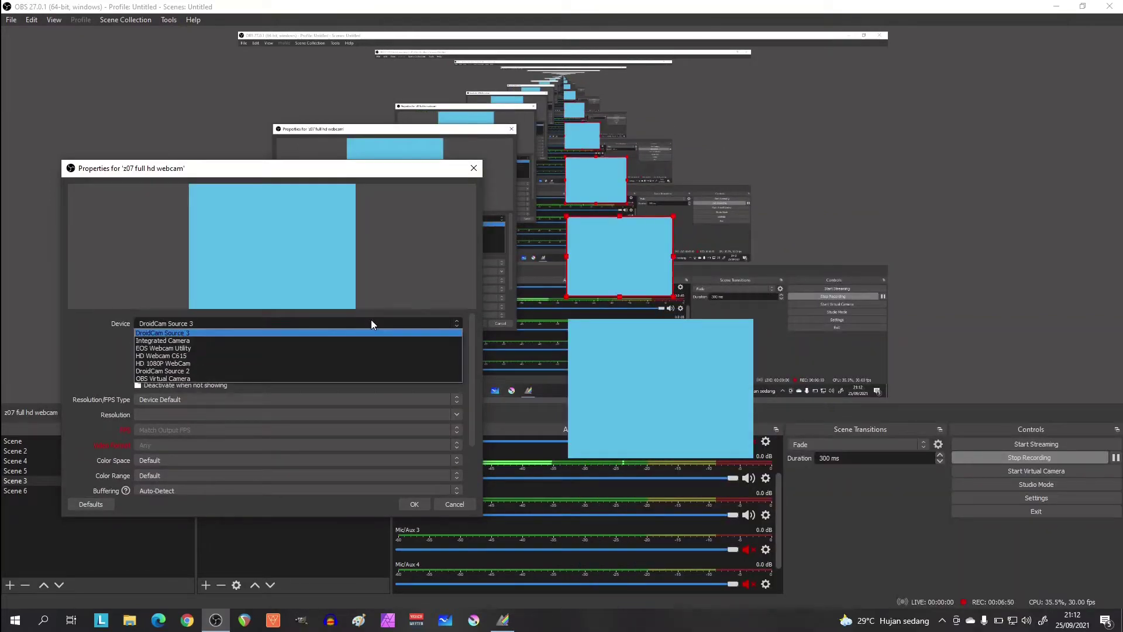
click(275, 364)
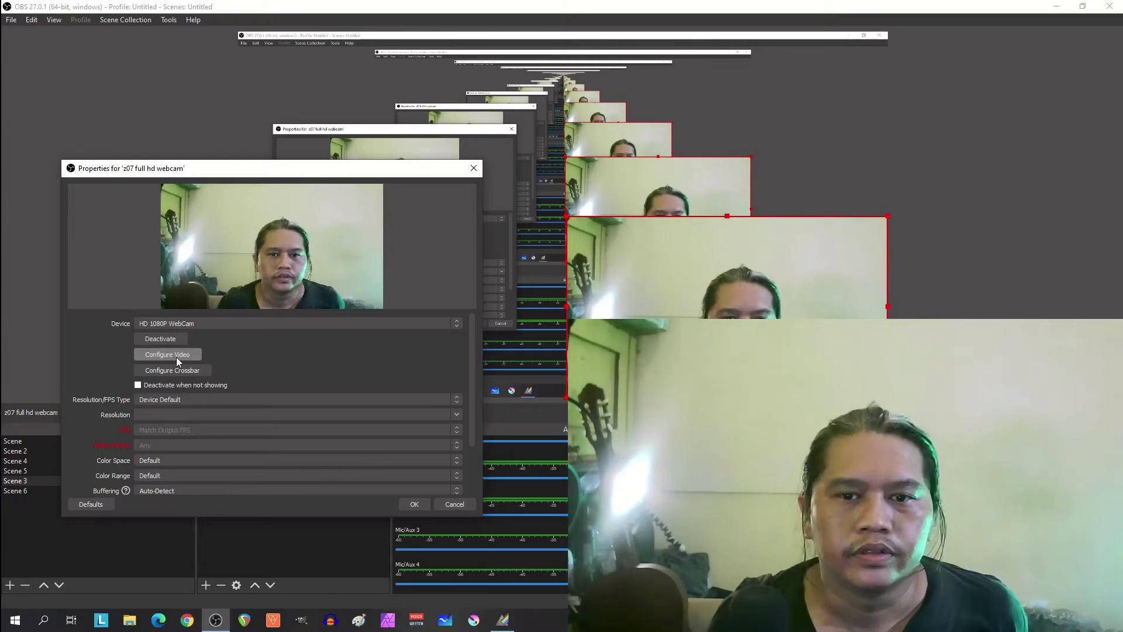
Step: Set the webcam to a Custom resolution type with 1920x1080 resolution and Highest FPS
click(324, 398)
click(305, 416)
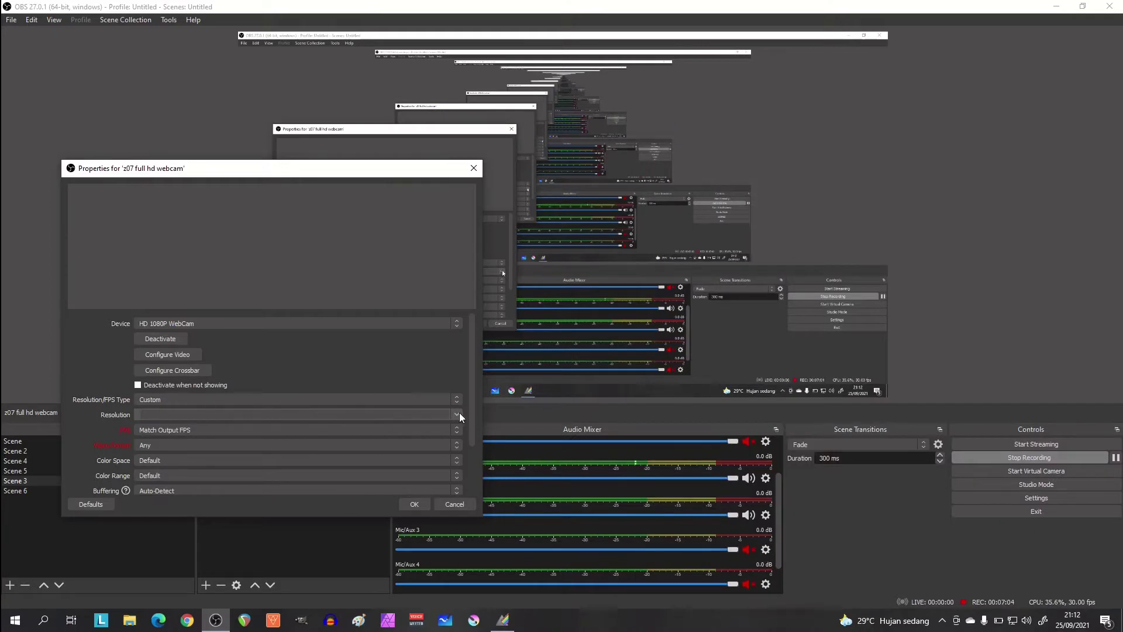
click(457, 414)
click(415, 426)
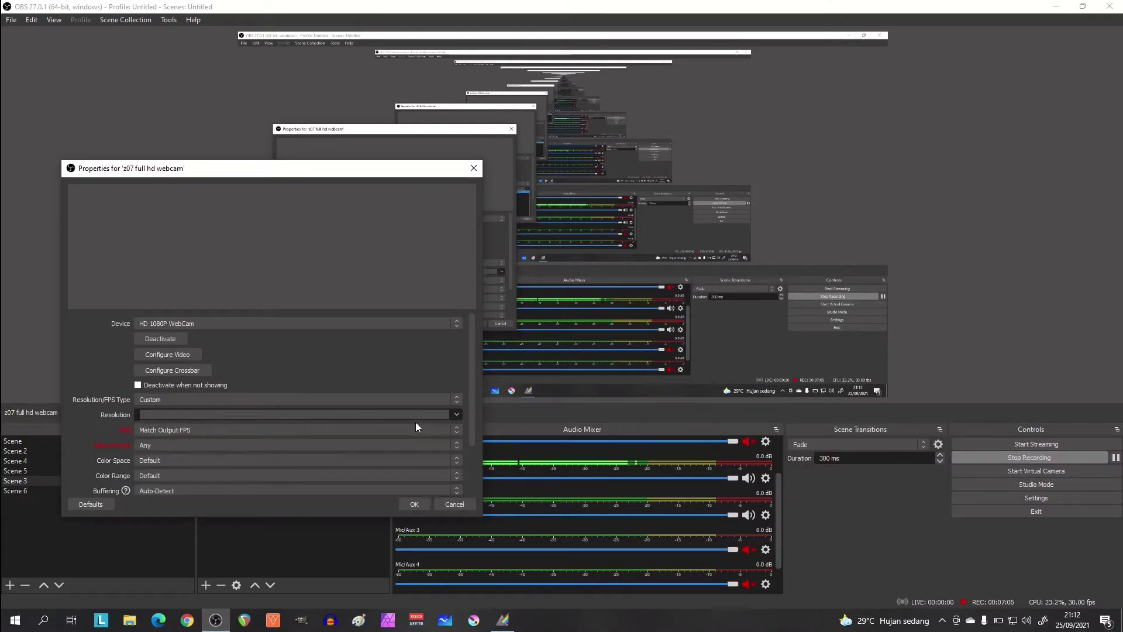
click(194, 431)
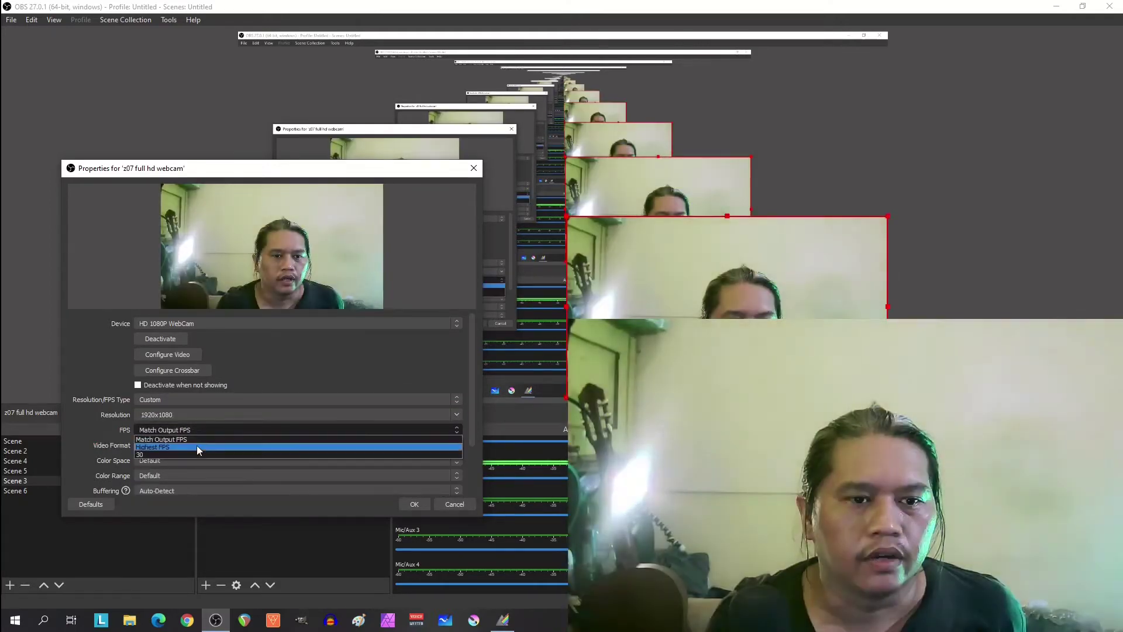
click(198, 449)
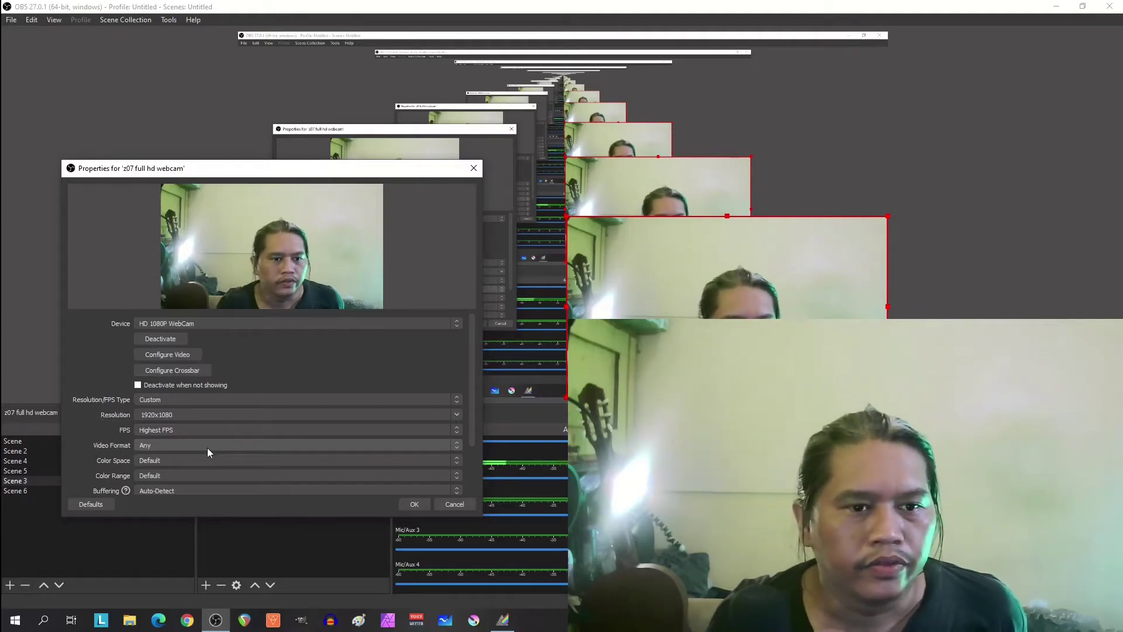
Step: Keep Capture audio only as output mode, enable the custom audio device Microphone (2- HD 1080P WebCam), and accept the webcam properties
scroll(111, 456, down, 3)
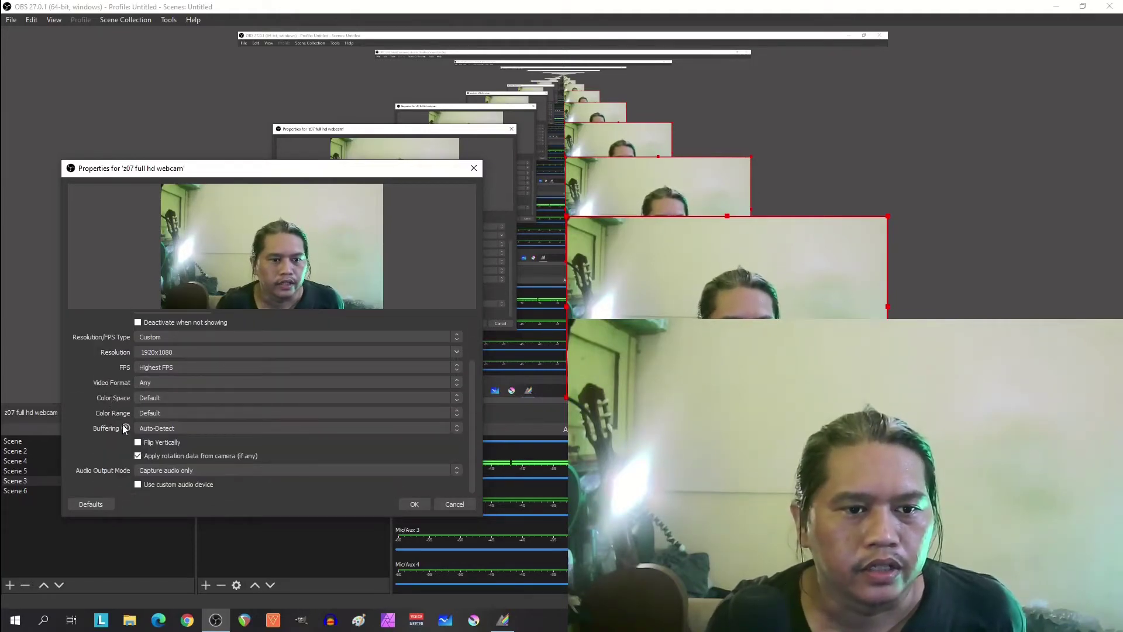
click(239, 470)
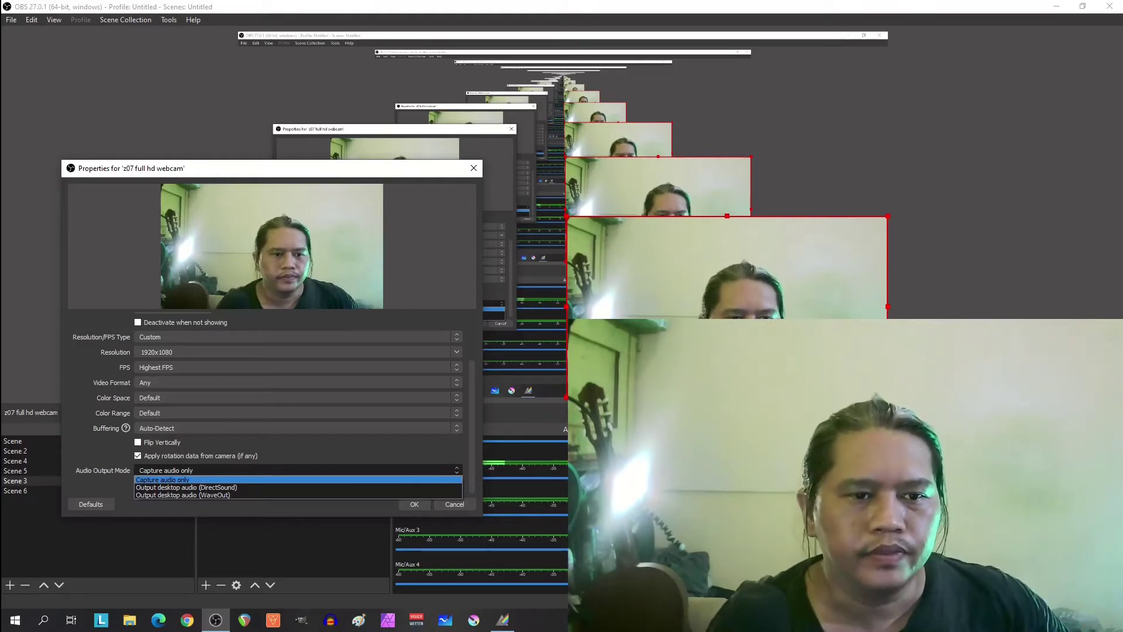
click(100, 436)
click(194, 467)
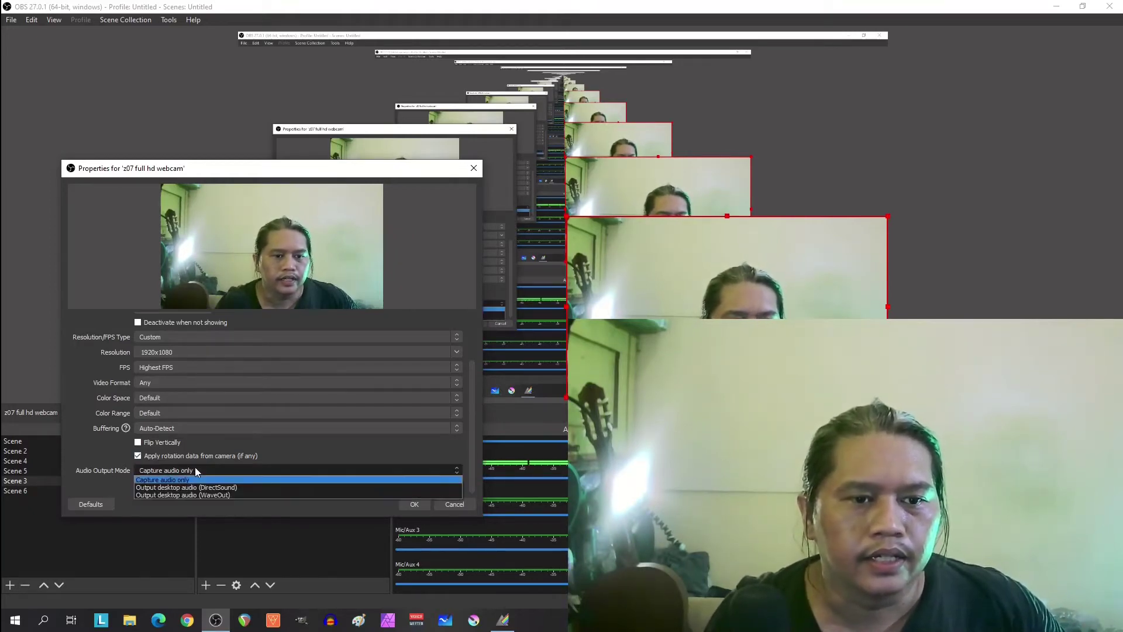
click(117, 459)
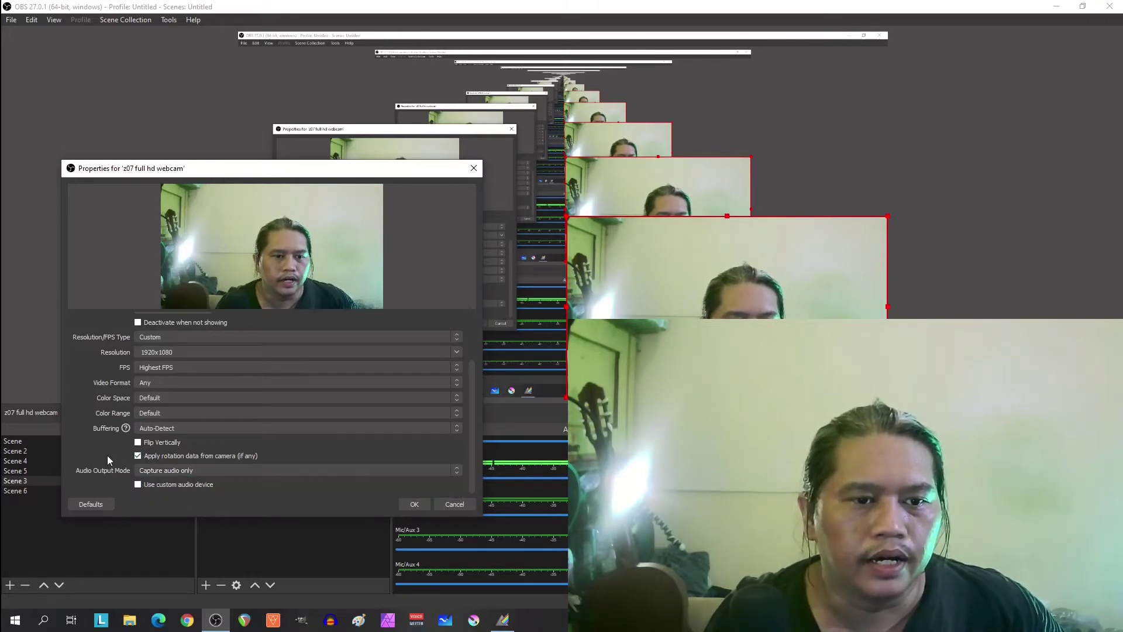
click(139, 485)
scroll(282, 458, down, 1)
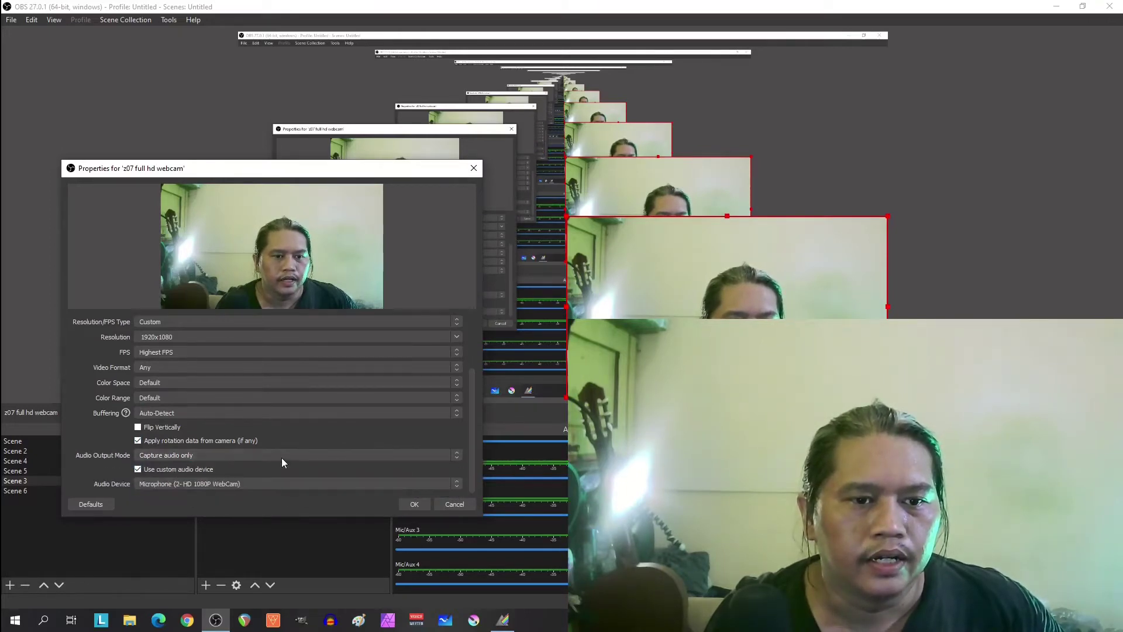
click(286, 484)
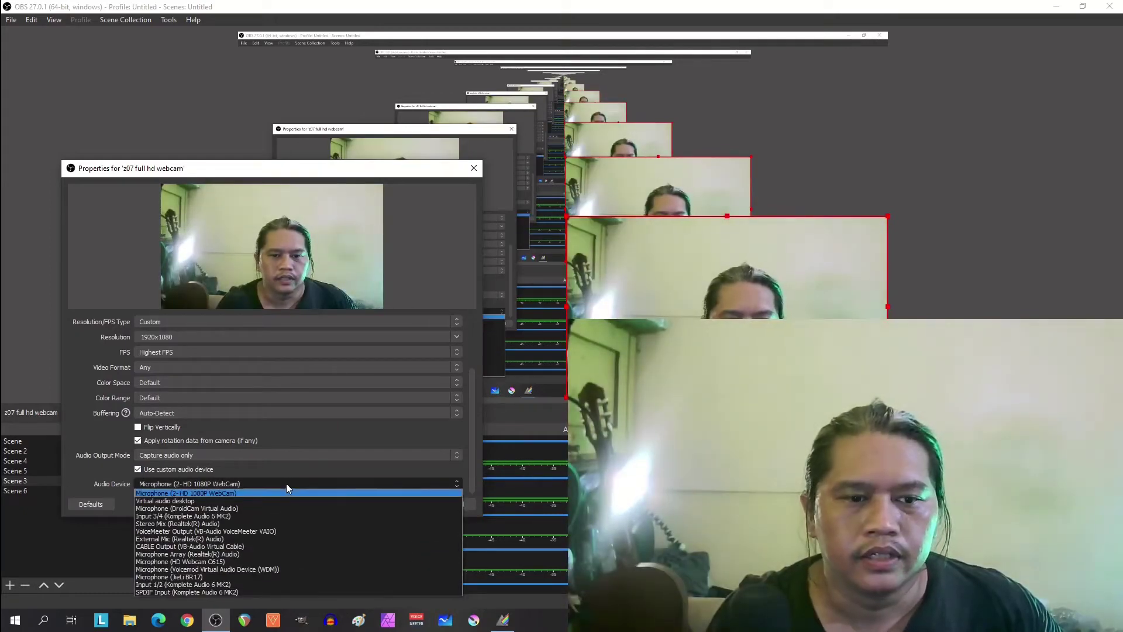
click(257, 493)
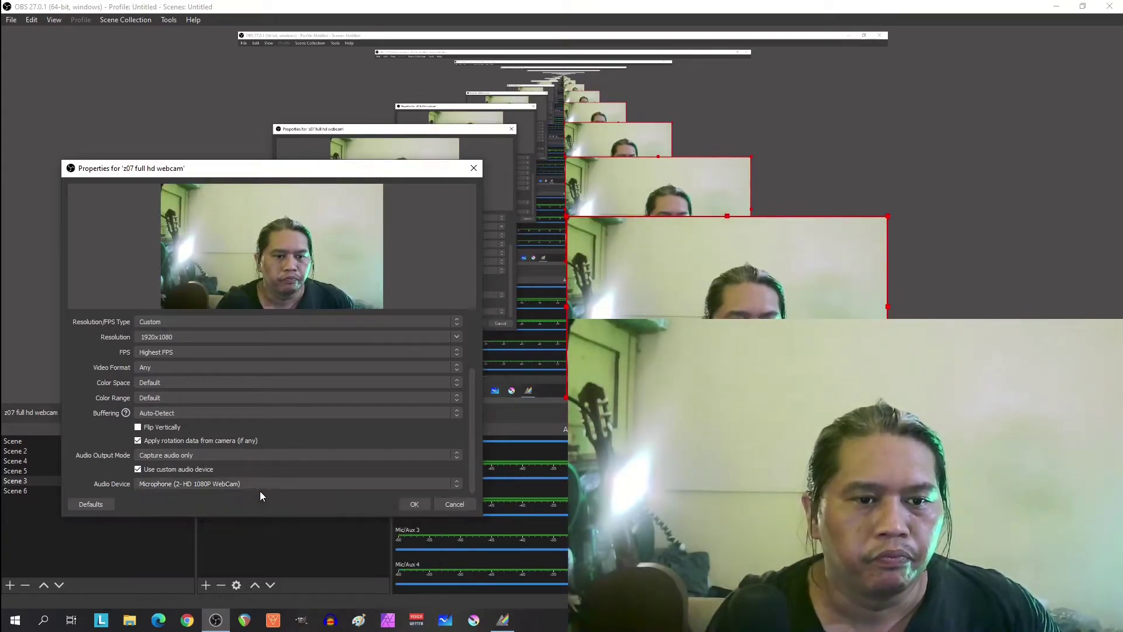
click(414, 504)
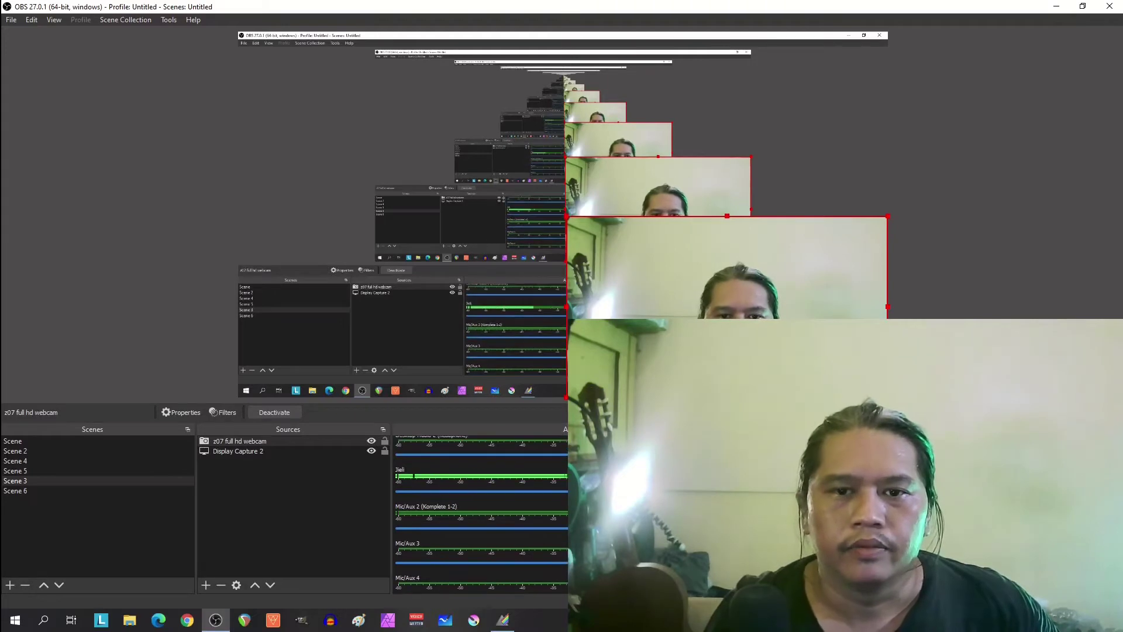
Step: Open the z07 full hd webcam source's video configuration and show its camera controls beside the source properties
double_click(240, 442)
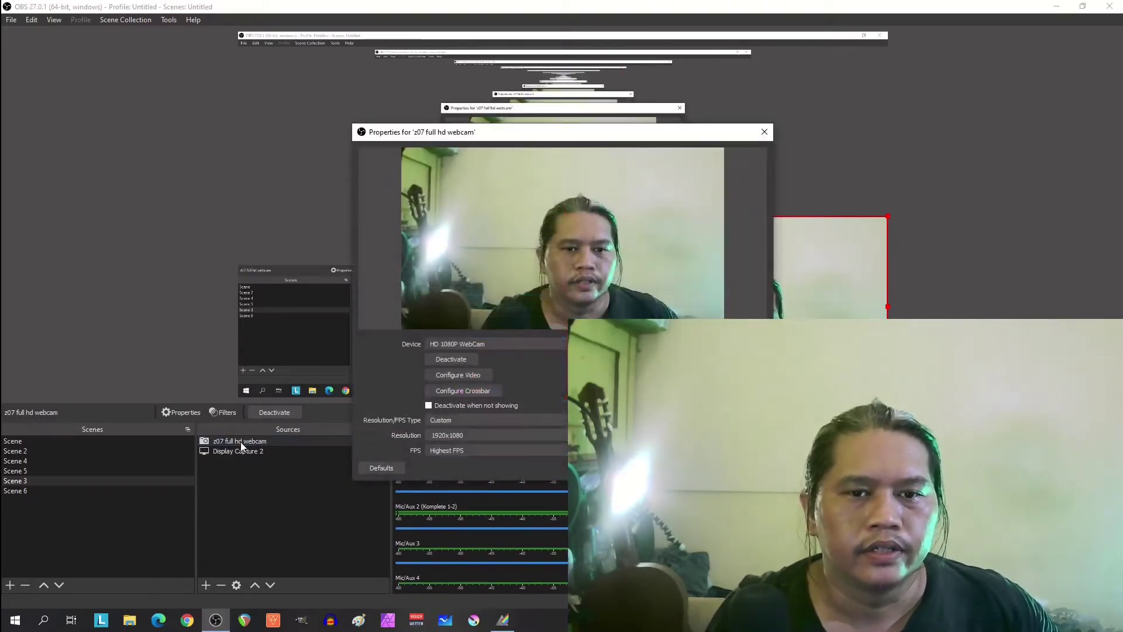
click(457, 375)
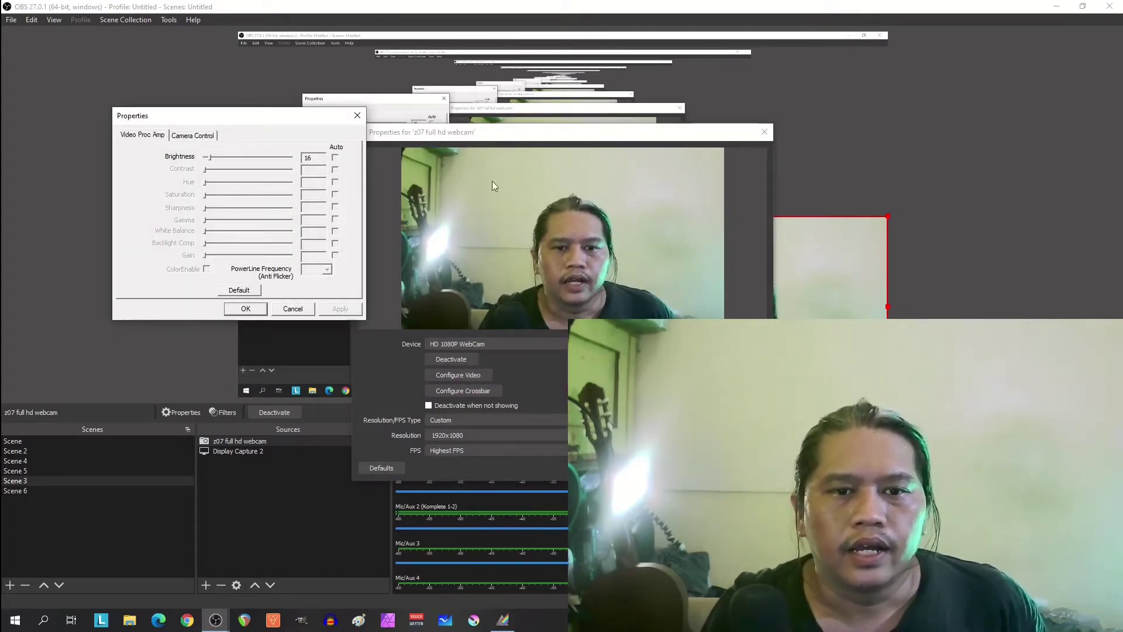
click(190, 136)
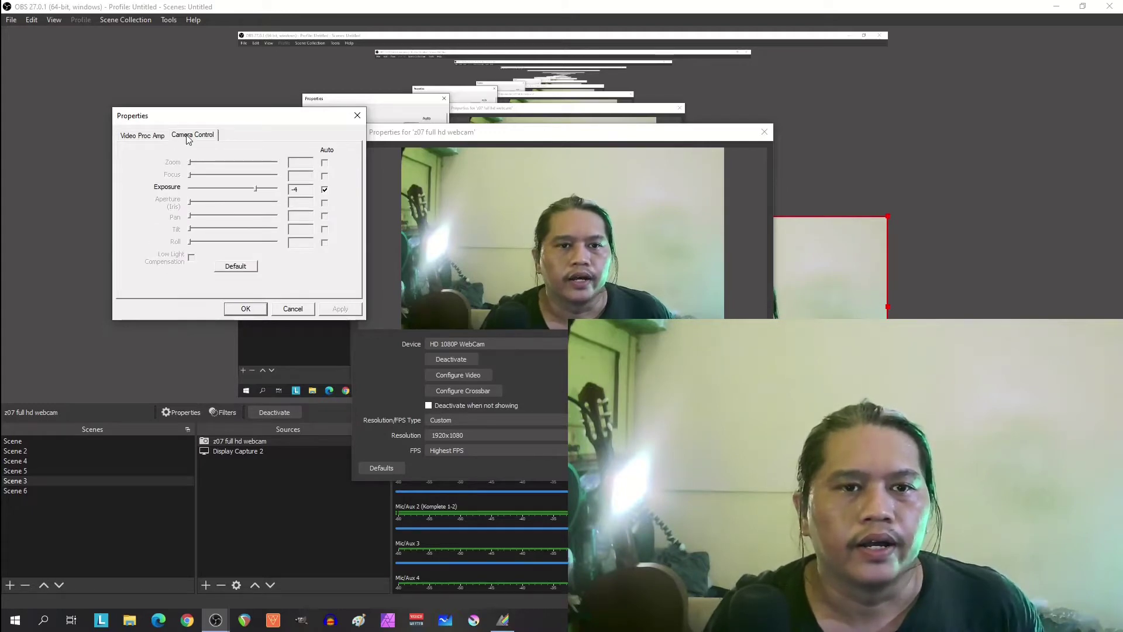
click(358, 115)
drag(485, 133, 608, 84)
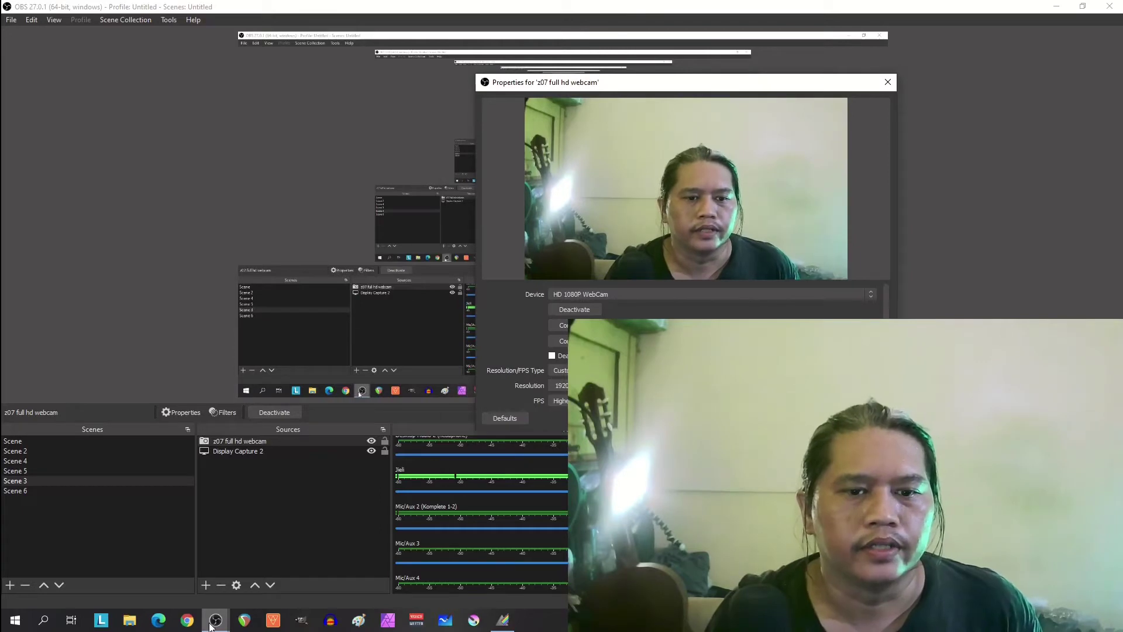
mouse_move(218, 618)
click(275, 581)
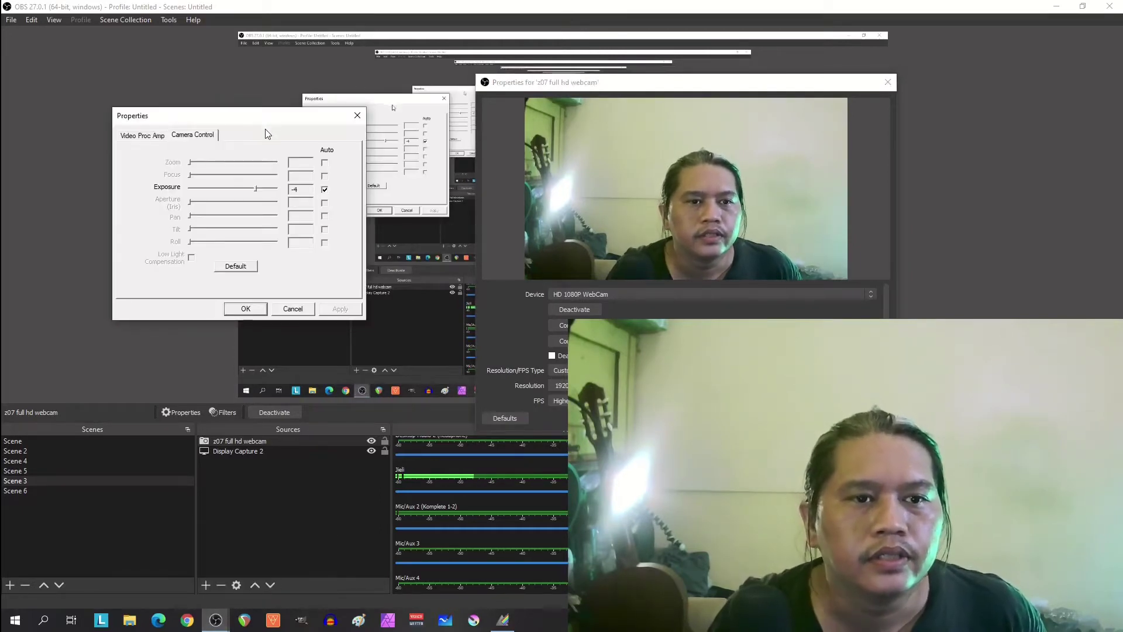
Step: Try webcam brightness values of 131 and 123 in the video processing settings
click(130, 137)
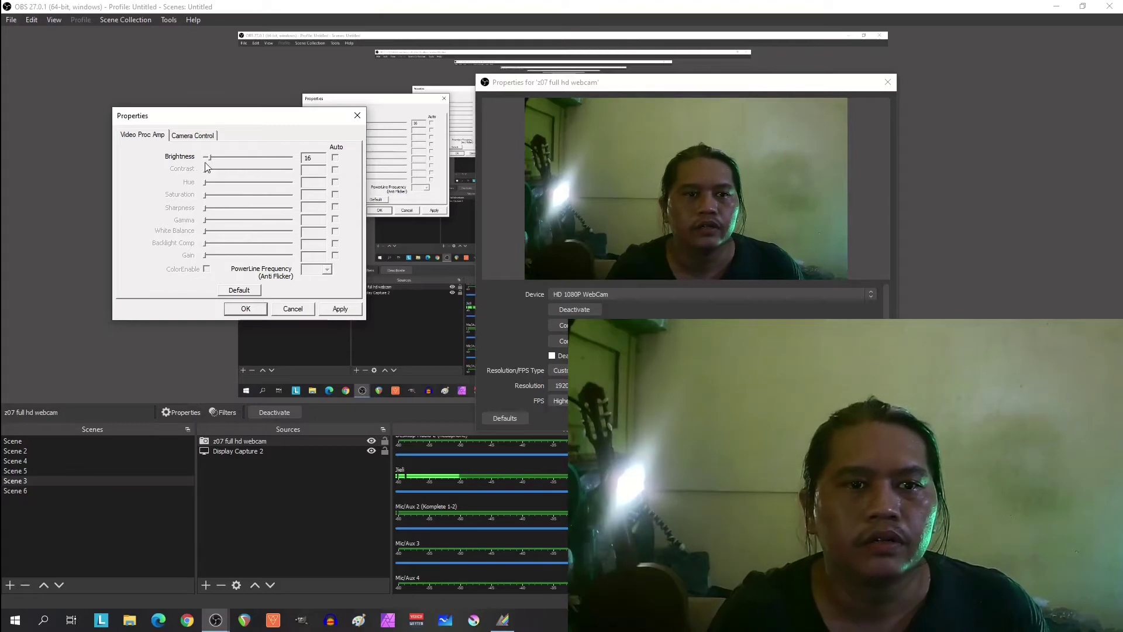
drag(205, 164, 248, 172)
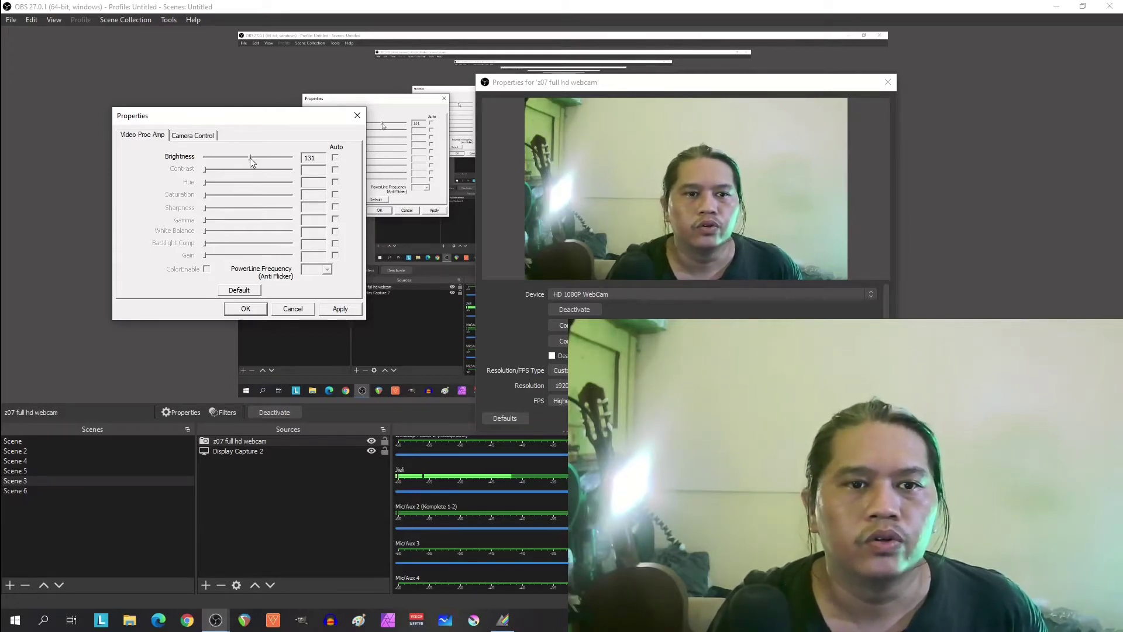
drag(250, 157, 234, 173)
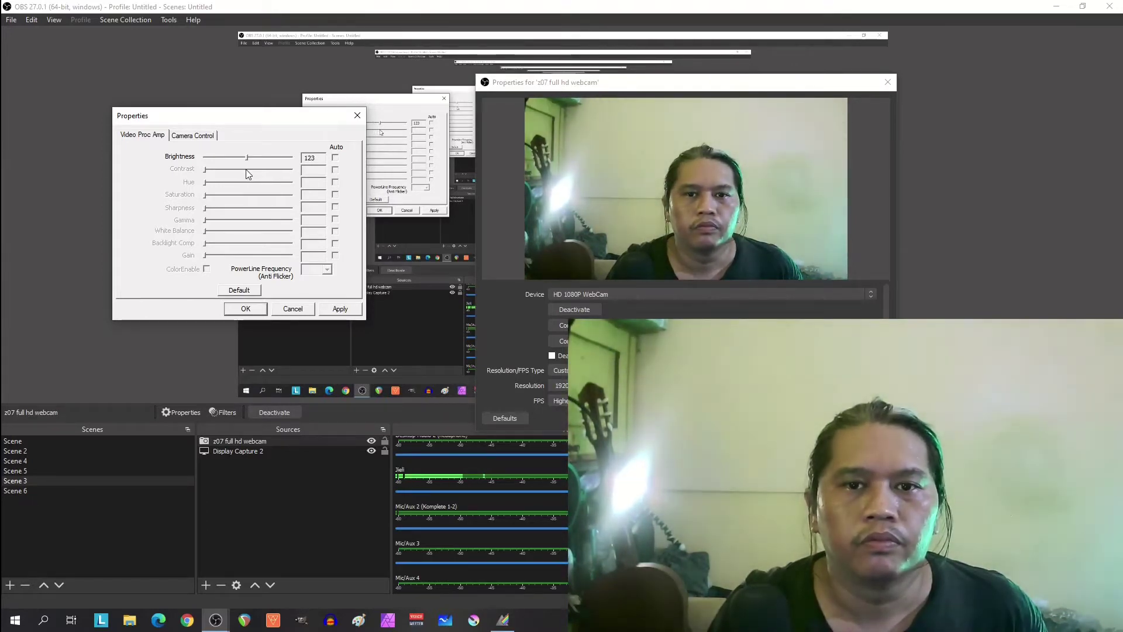
Step: Restore the webcam's default video processing settings, check the camera control settings, and accept the video configuration
click(247, 291)
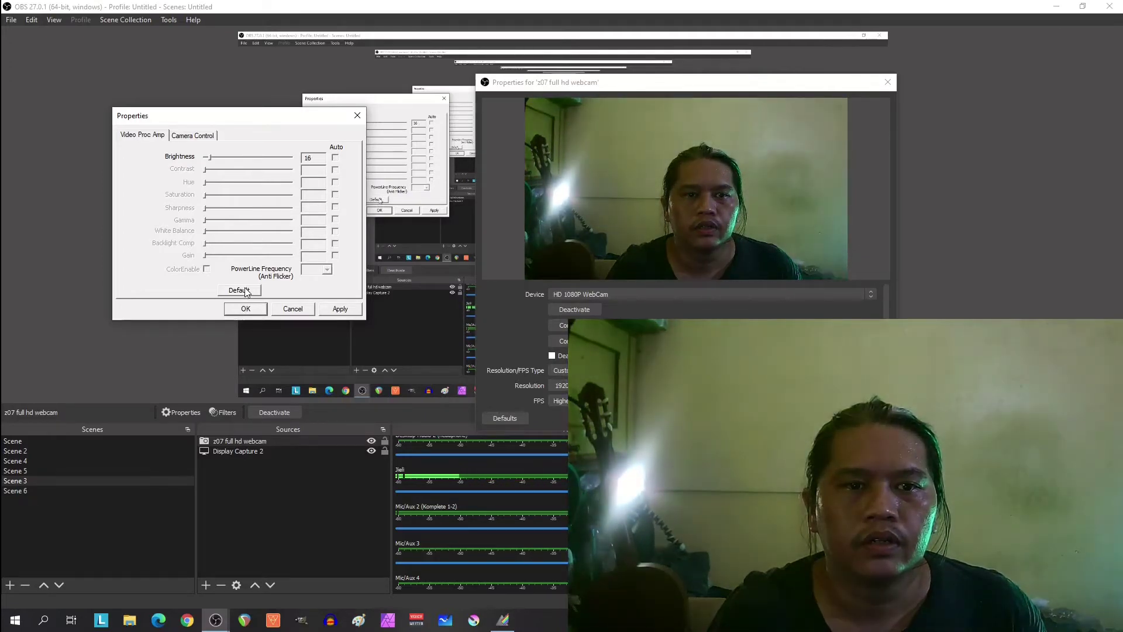
click(199, 140)
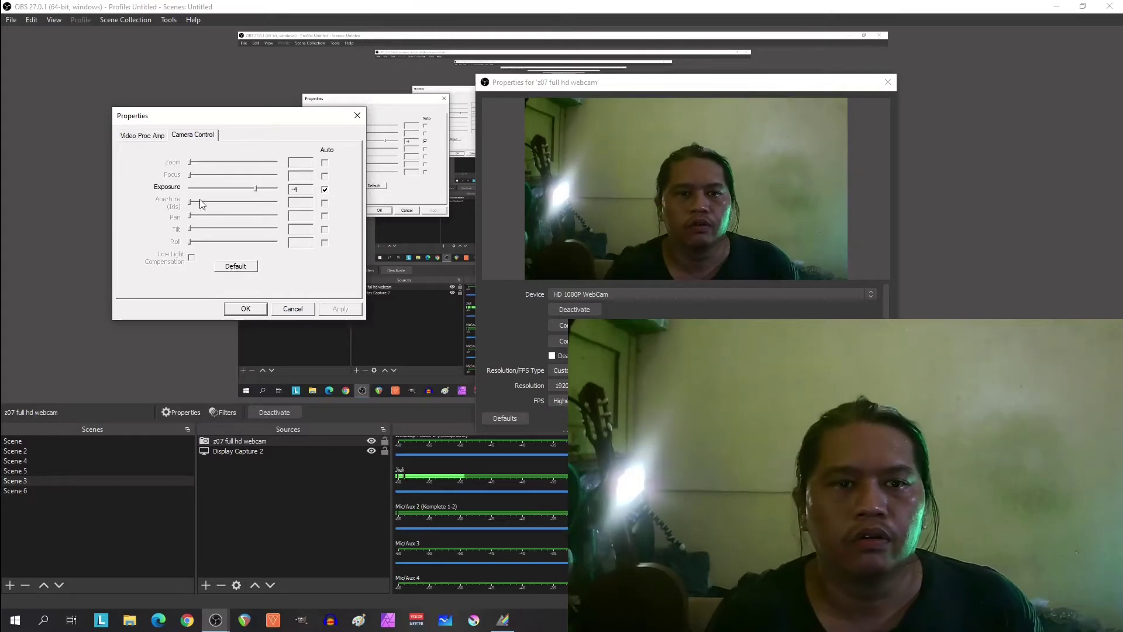
click(147, 138)
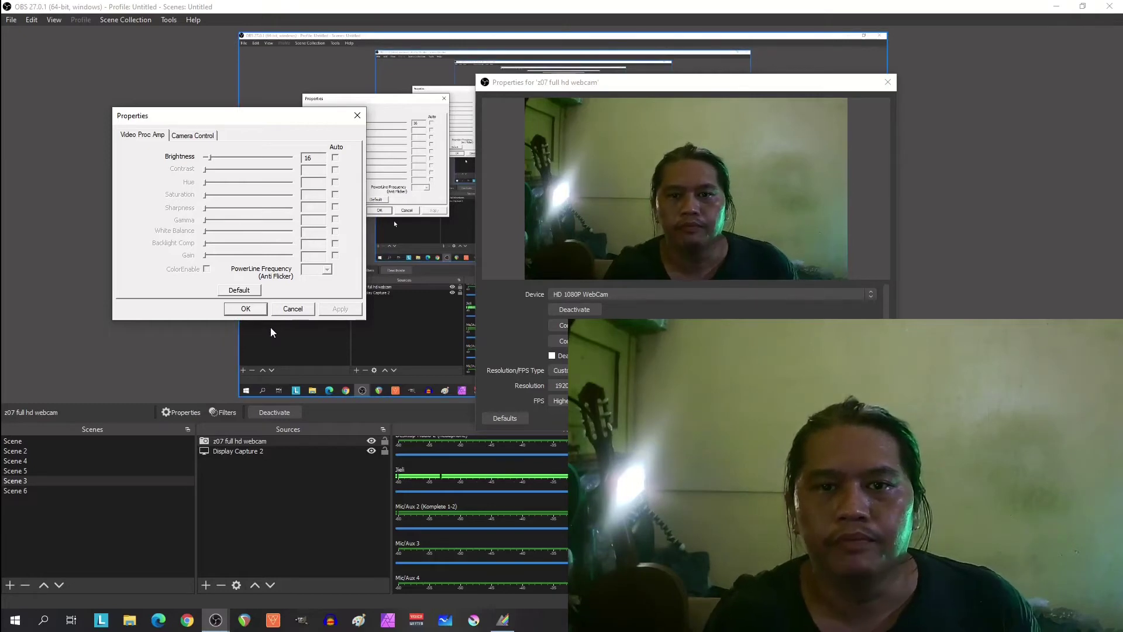
click(246, 308)
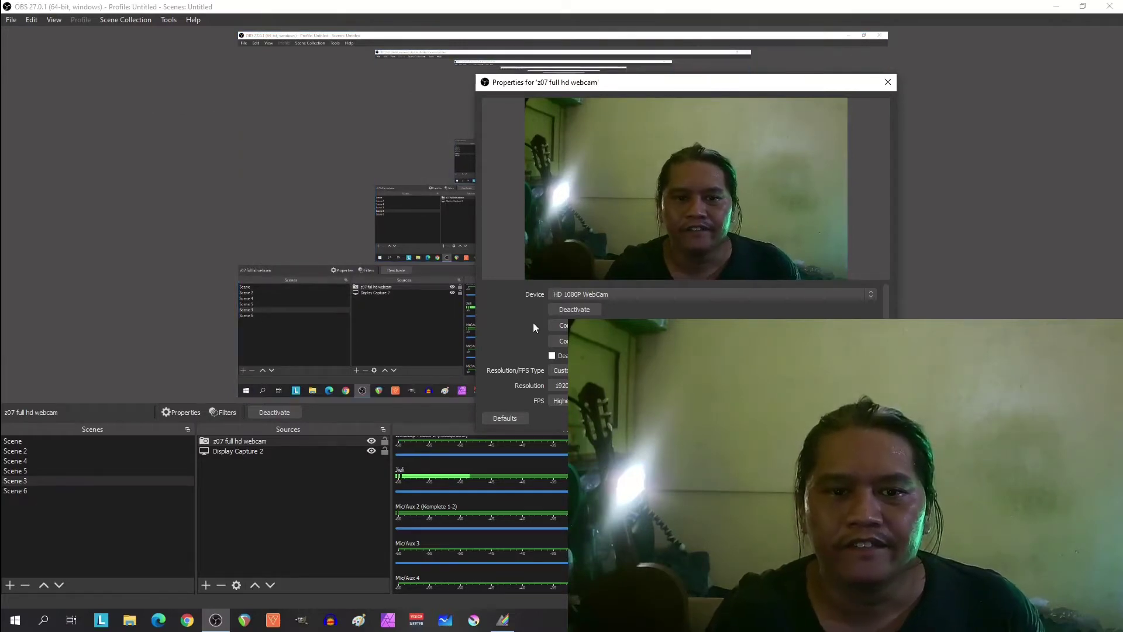
Step: Reset the webcam source's properties to their defaults and leave the resolution type at Device Default
scroll(532, 322, down, 1)
click(504, 418)
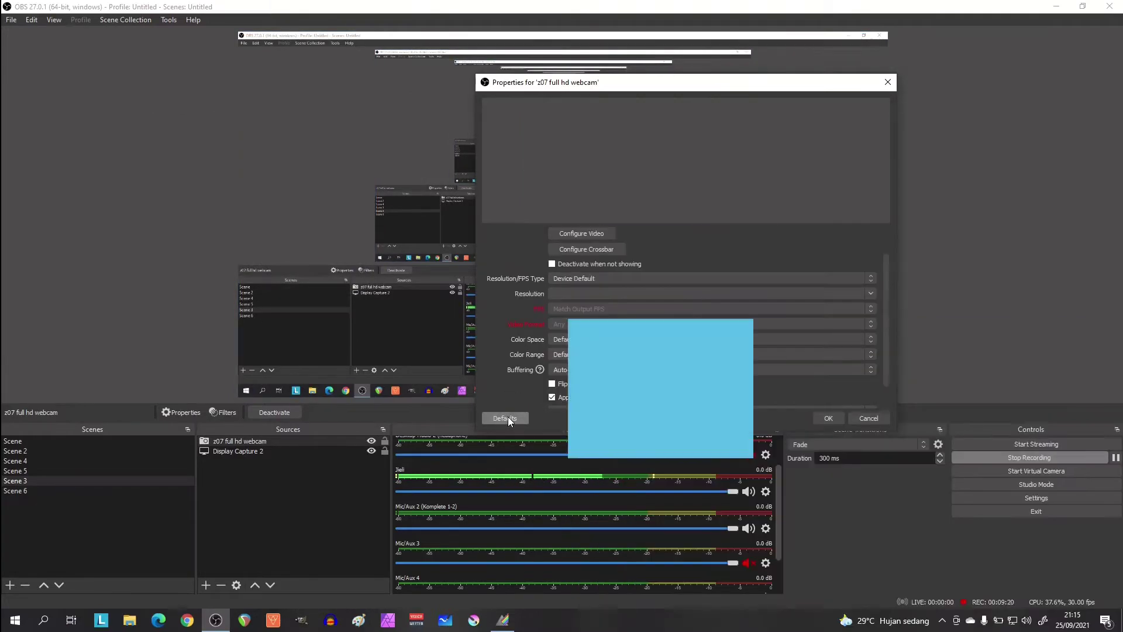
click(615, 279)
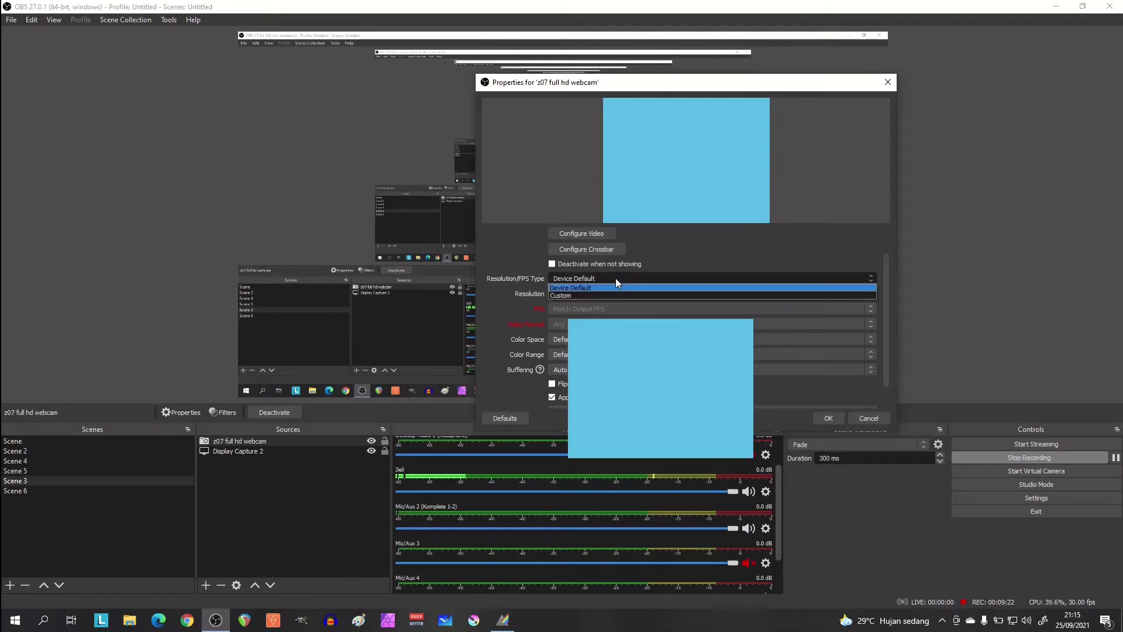
click(504, 261)
scroll(504, 261, up, 1)
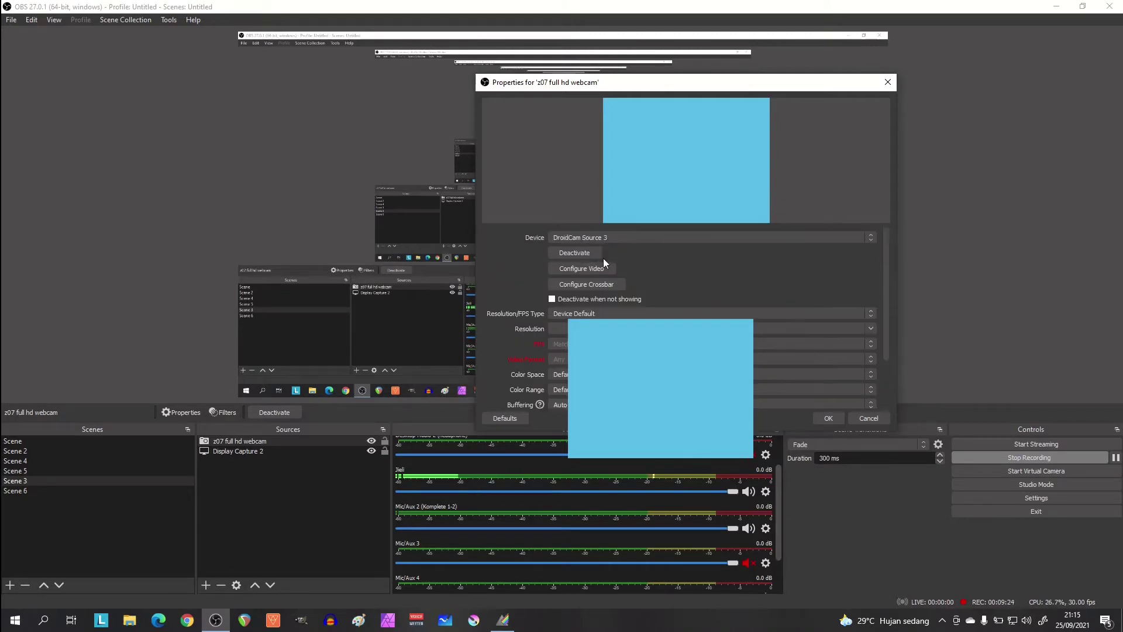
Step: Set the webcam source's device to HD 1080P WebCam and its resolution/FPS type to Custom
click(614, 237)
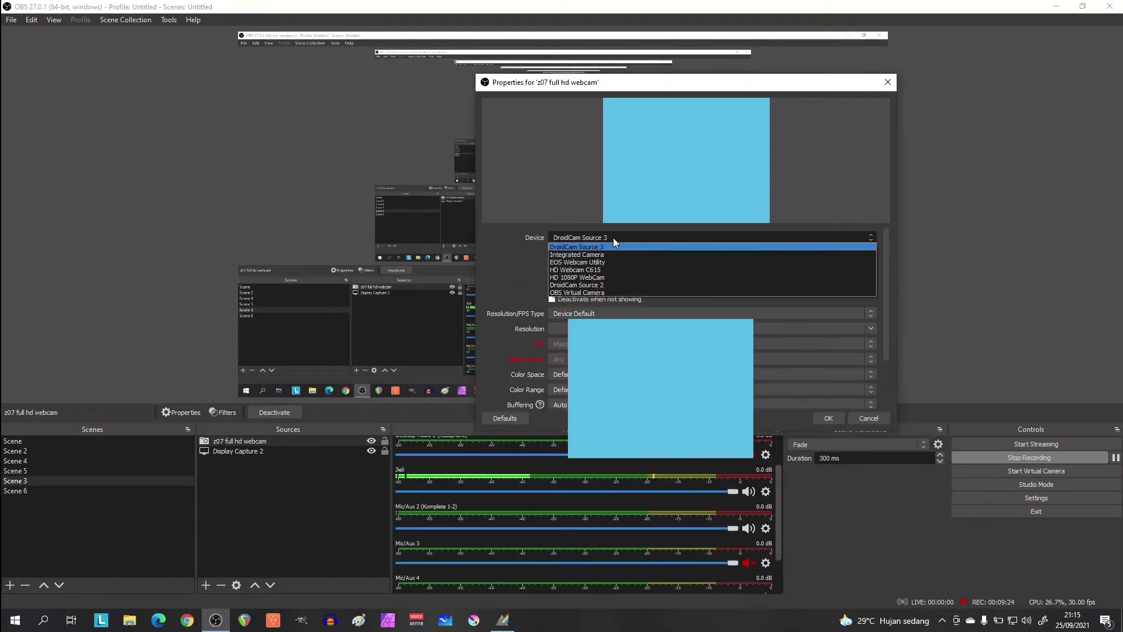
click(613, 277)
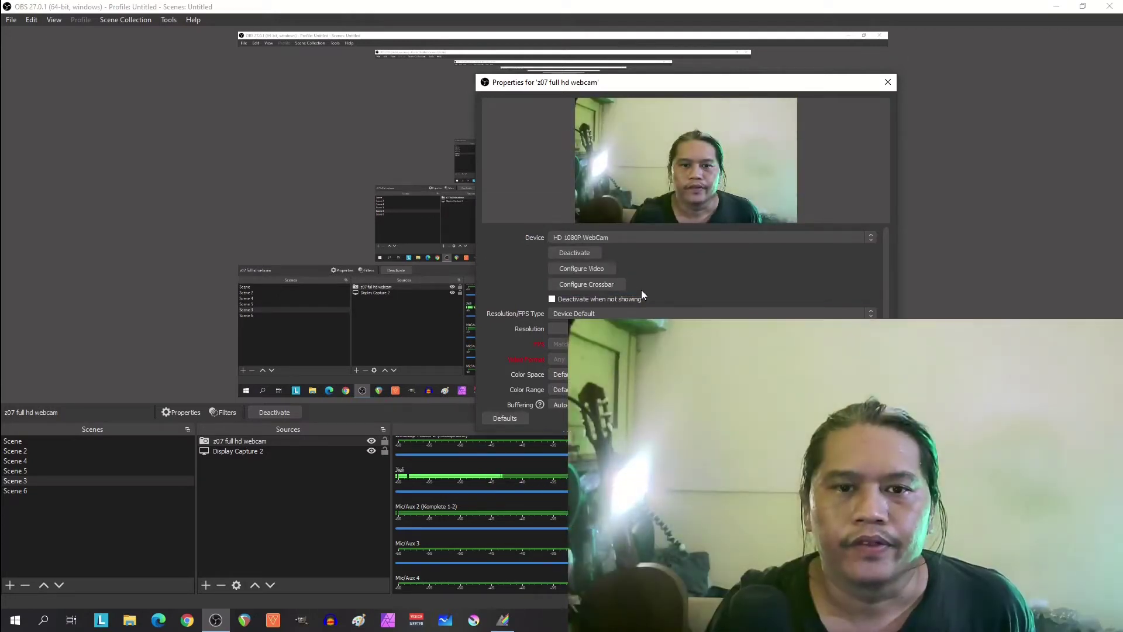
click(641, 311)
click(642, 336)
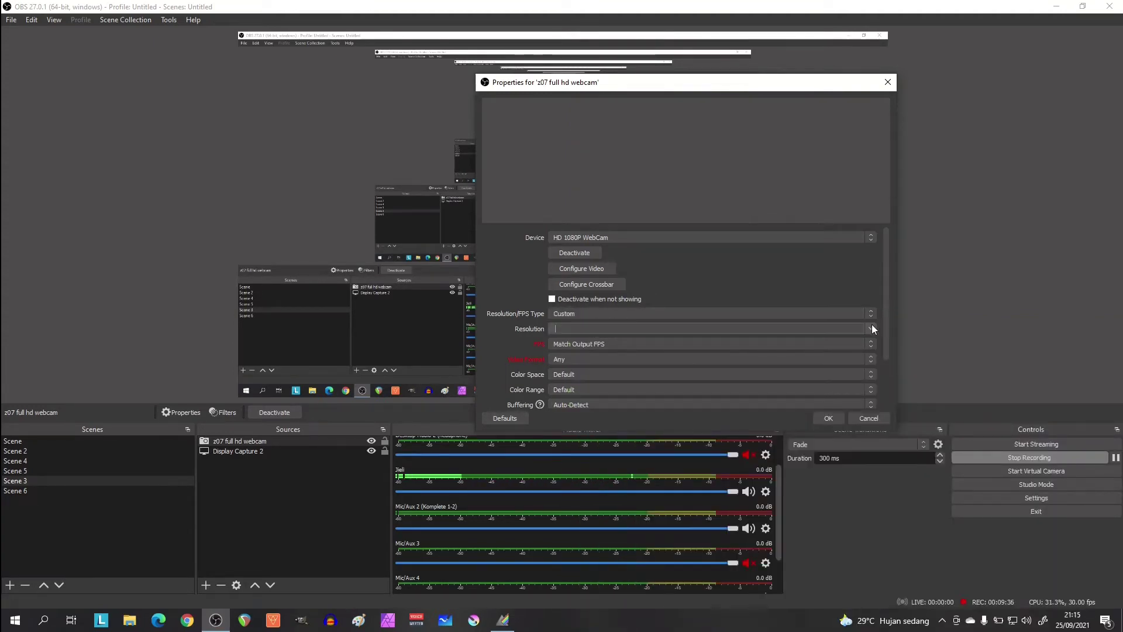
Step: Set the webcam source's resolution to 1920x1080 and its frame rate to Highest FPS
click(872, 328)
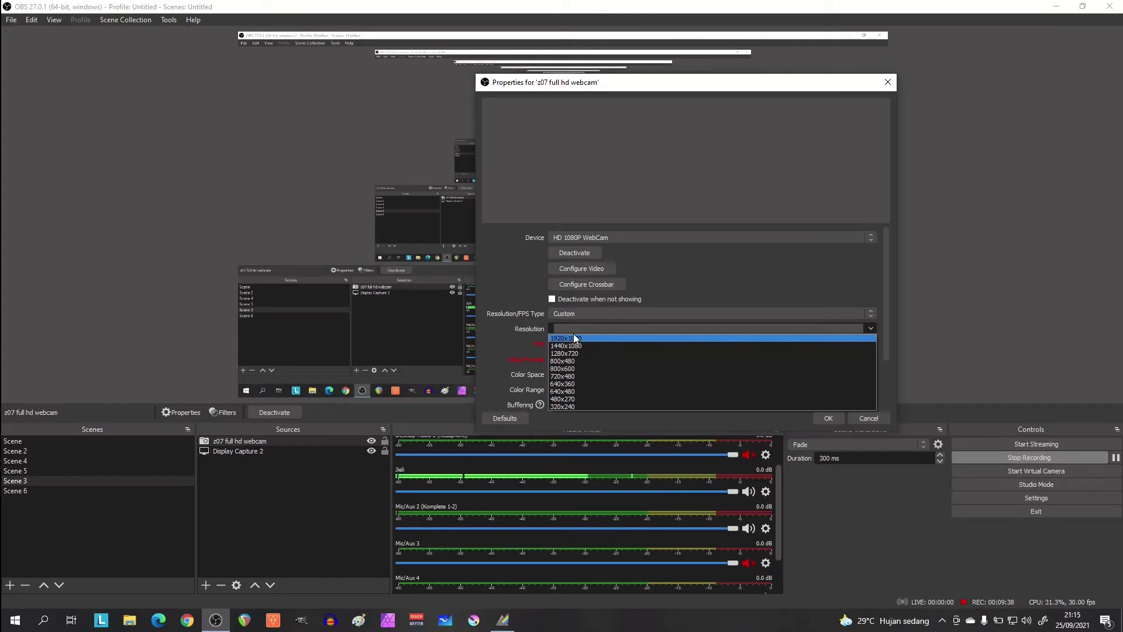
click(575, 338)
click(595, 344)
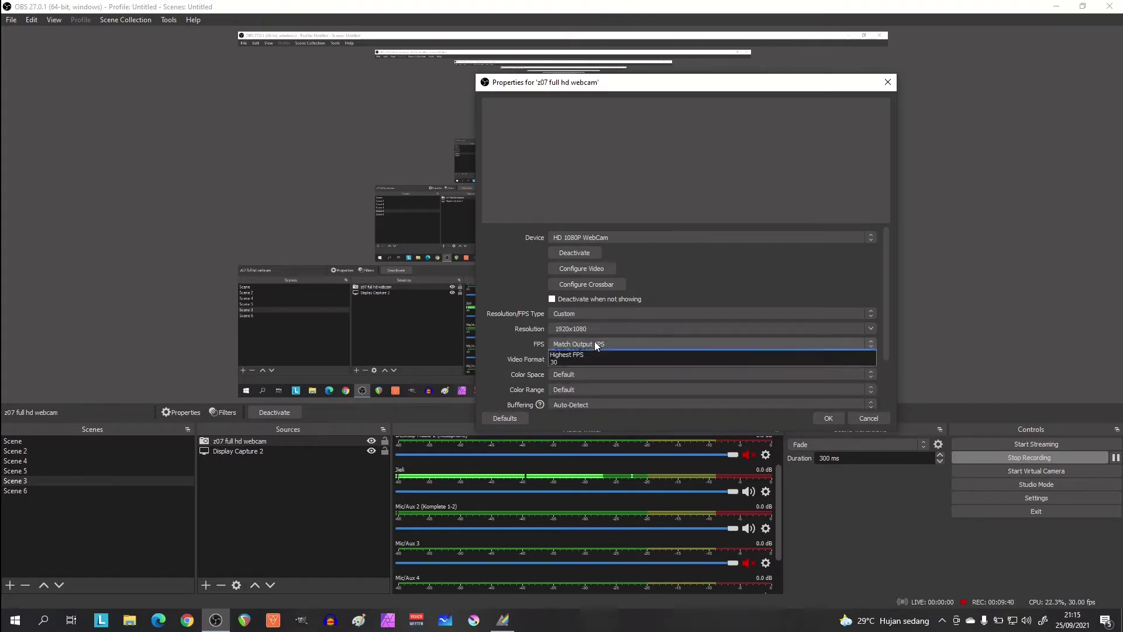
key(Return)
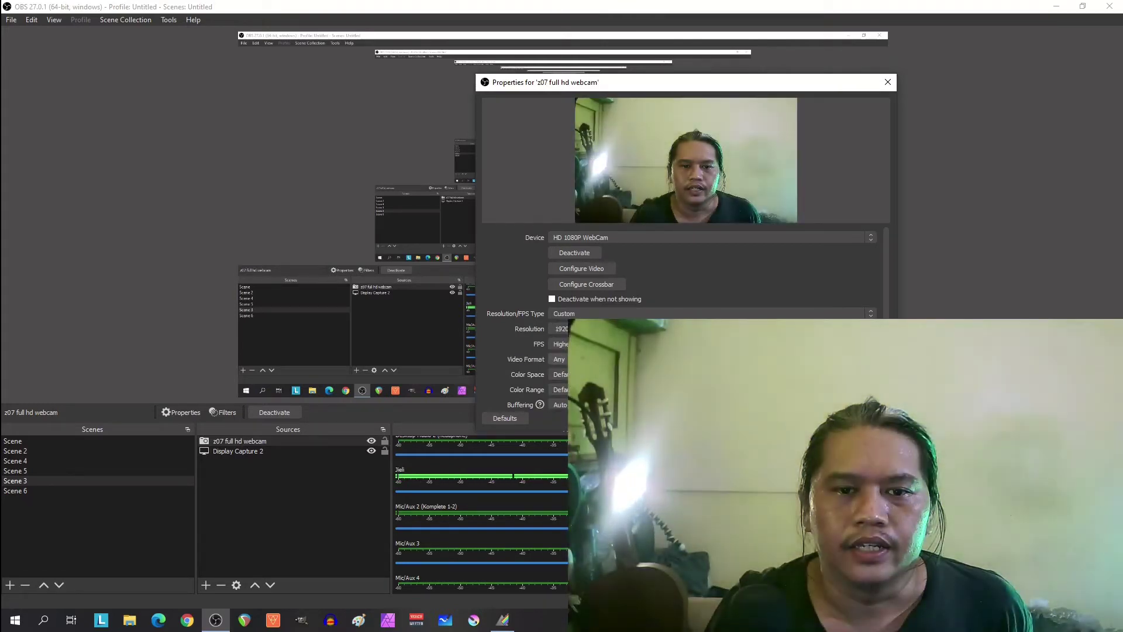
Step: Enable the custom audio device option for the webcam source and accept its properties
scroll(529, 360, down, 2)
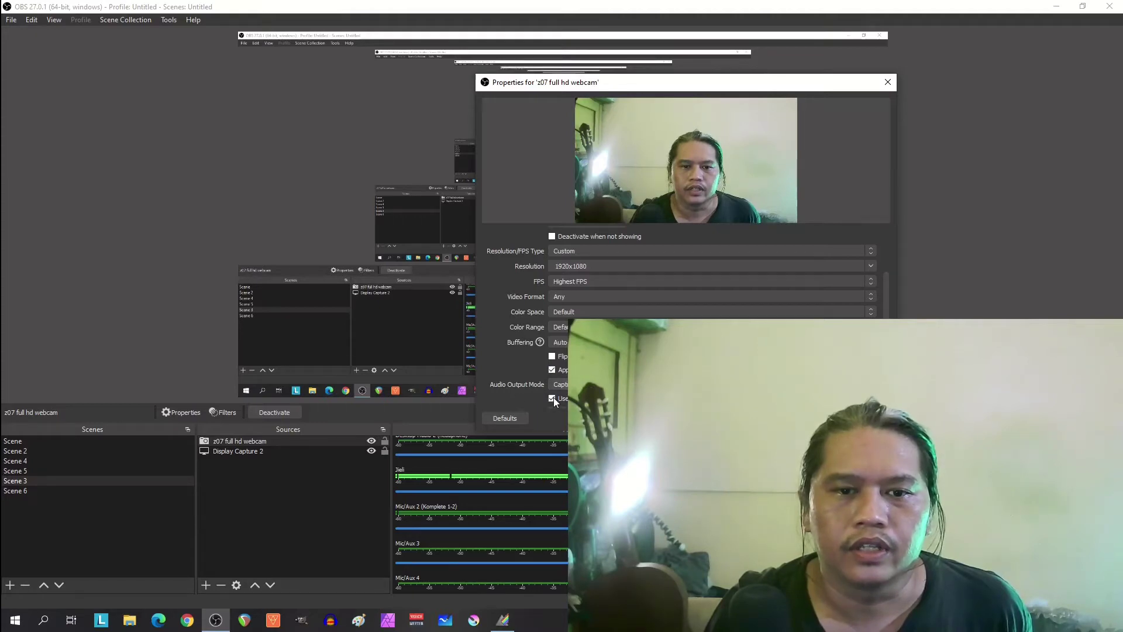
scroll(553, 398, down, 1)
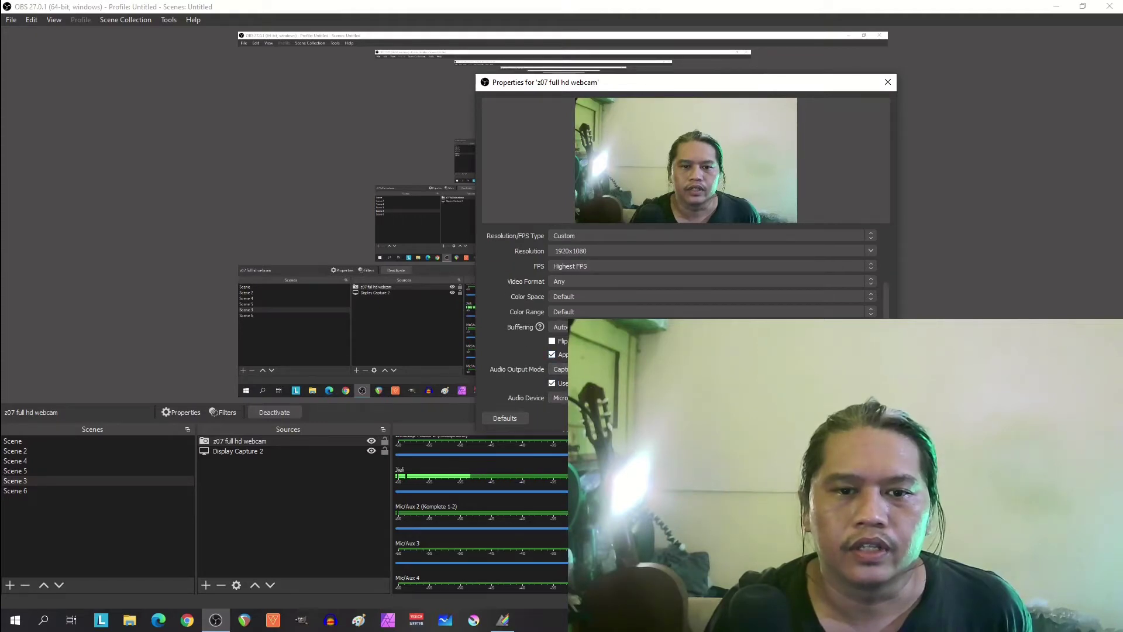
key(Return)
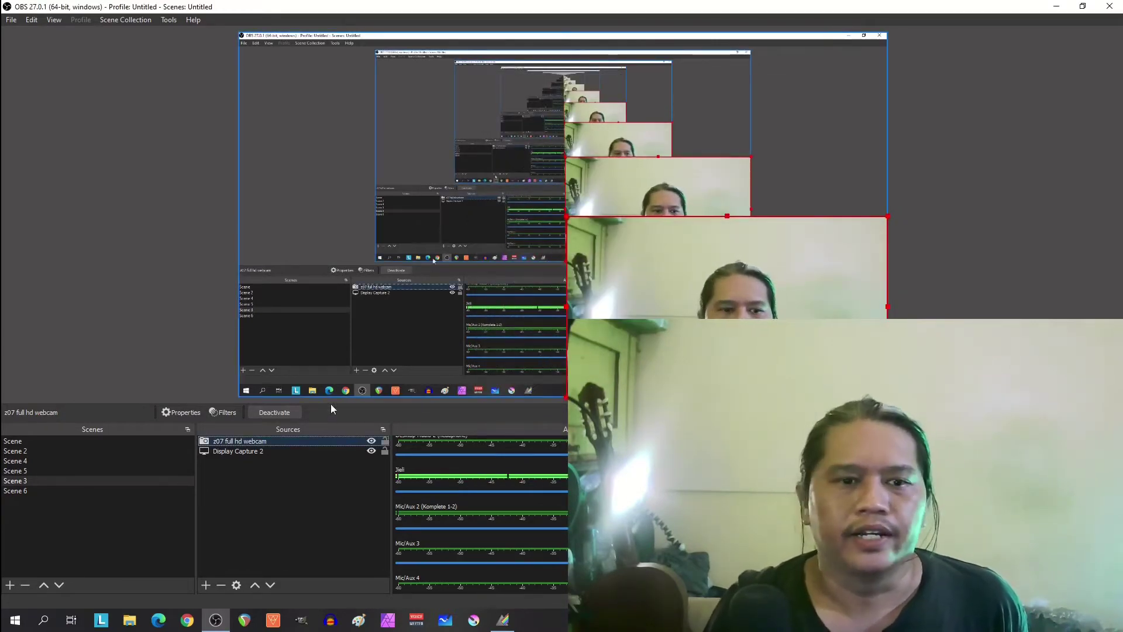
Step: Select the webcam image in the preview and move it to the upper-left corner of the canvas
click(246, 452)
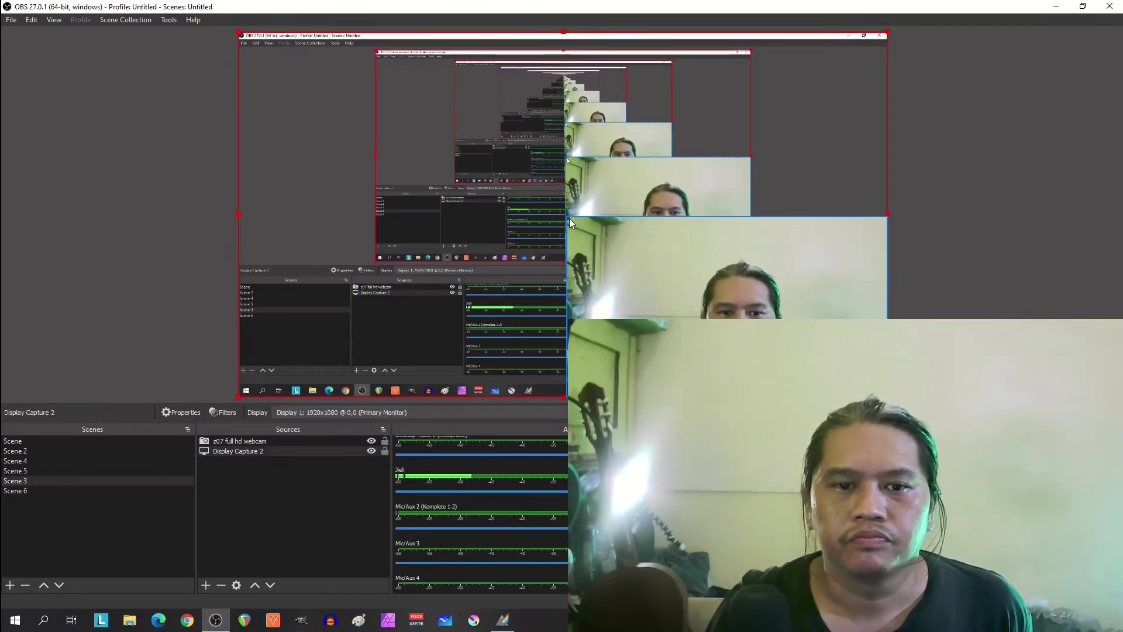
mouse_move(750, 305)
mouse_down()
mouse_move(648, 218)
mouse_move(738, 294)
mouse_up()
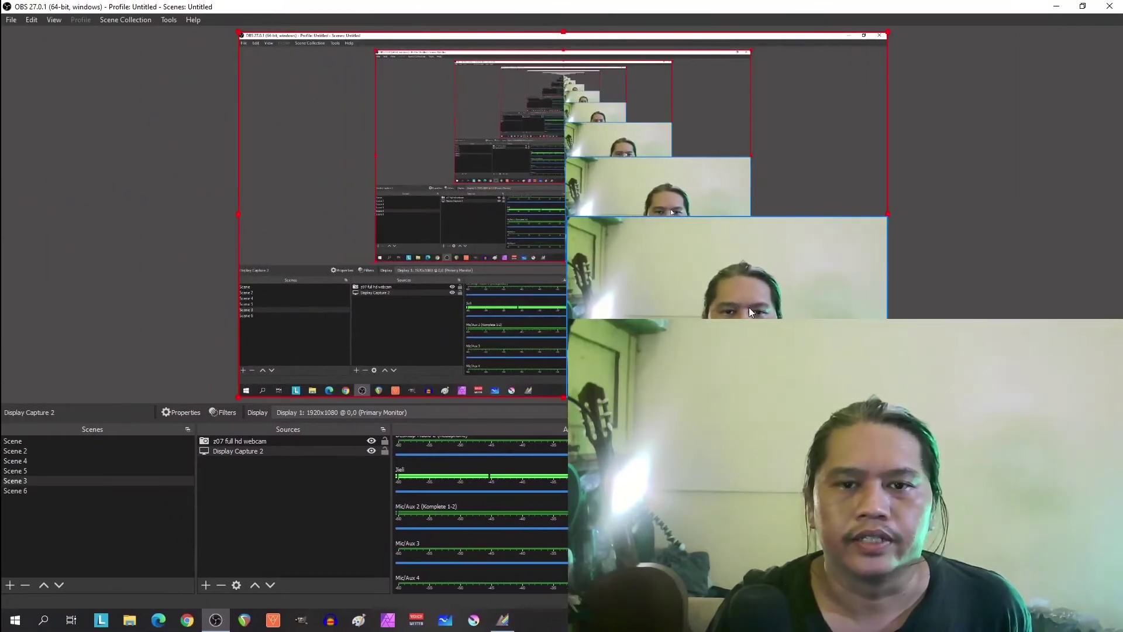
drag(829, 298, 500, 106)
Step: Mute the microphone channel just above Mic/Aux 2 (Komplete 1-2) and unmute the z07 full hd webcam channel in the audio mixer
scroll(630, 459, down, 3)
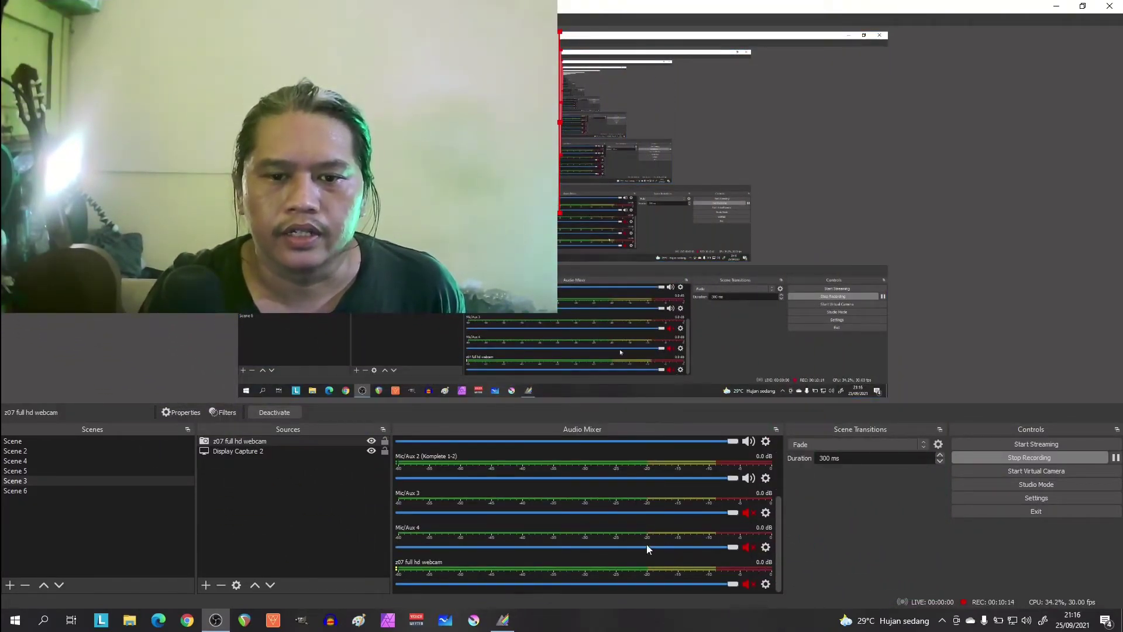
scroll(647, 544, up, 3)
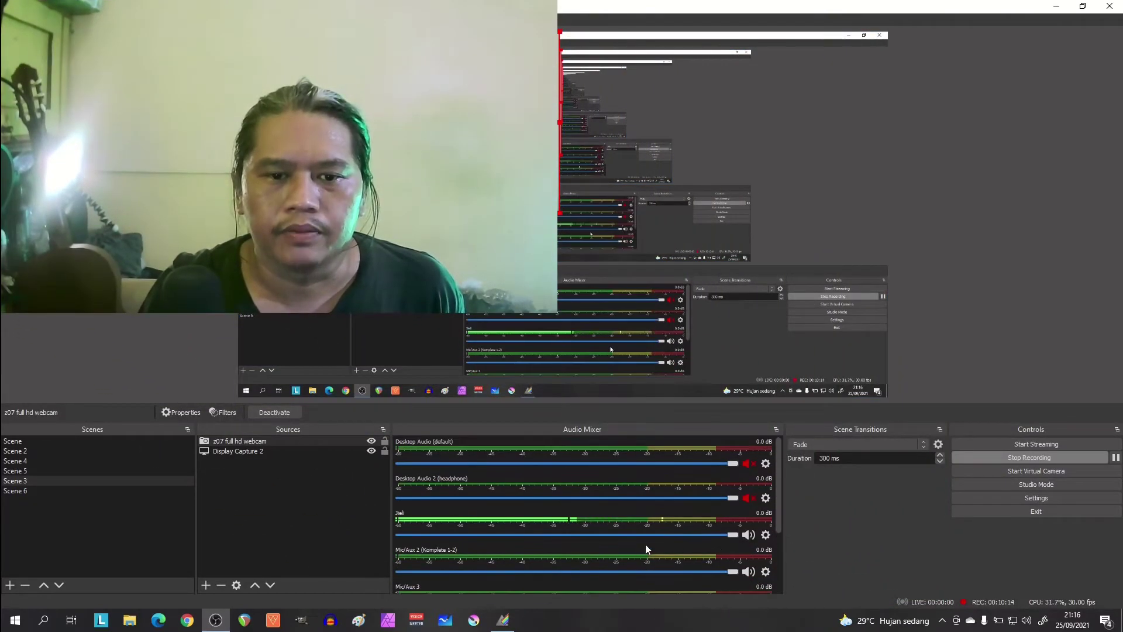
click(749, 535)
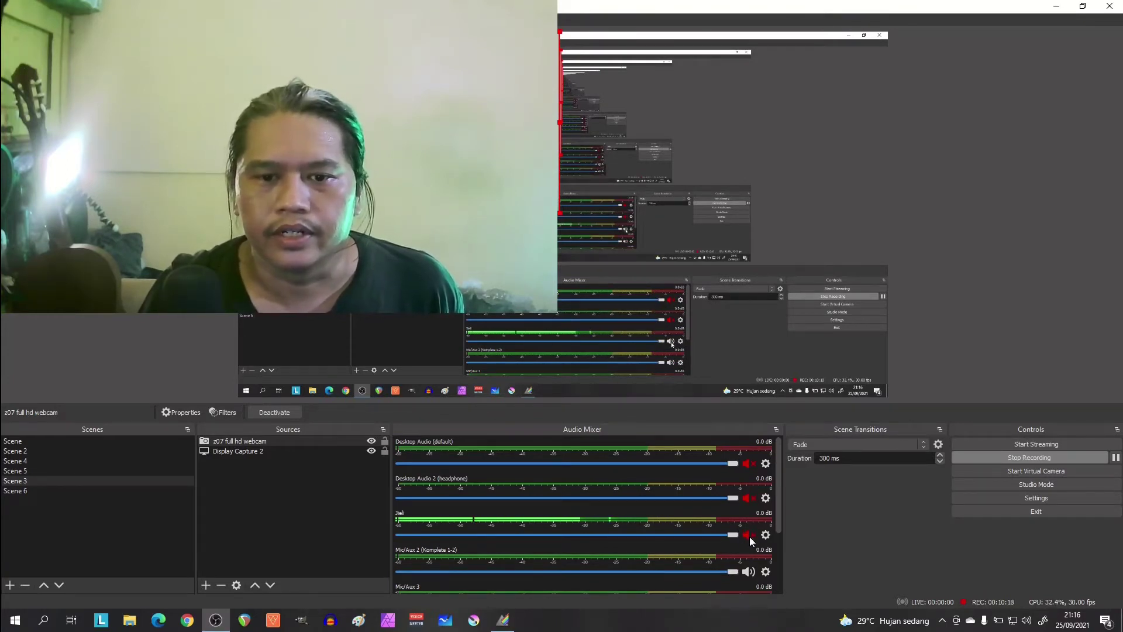
drag(780, 495, 780, 563)
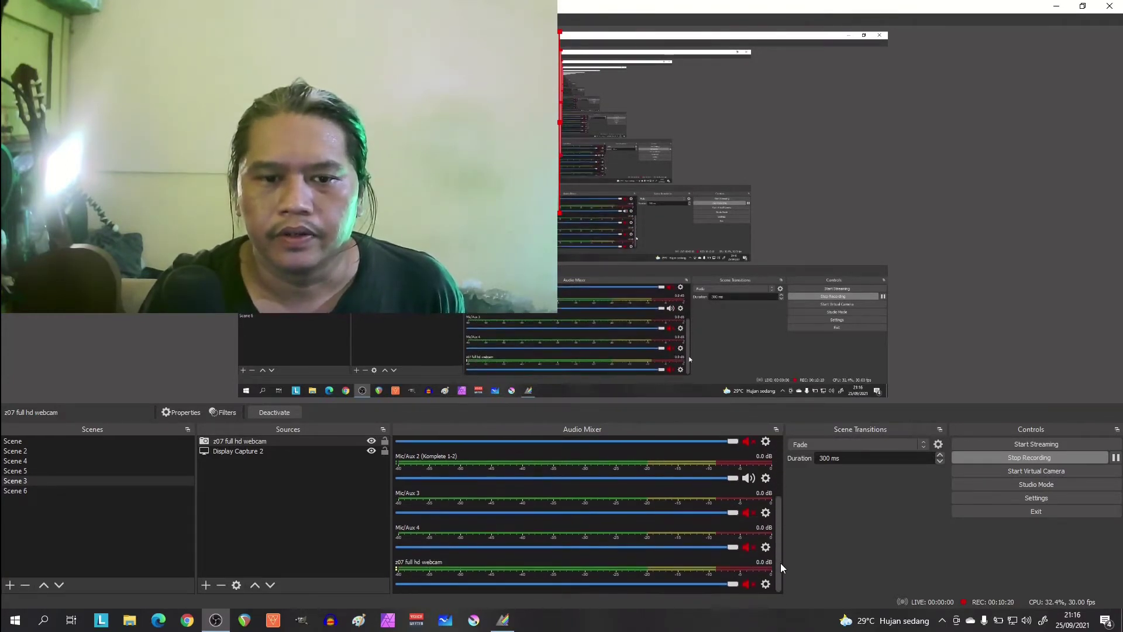
click(750, 586)
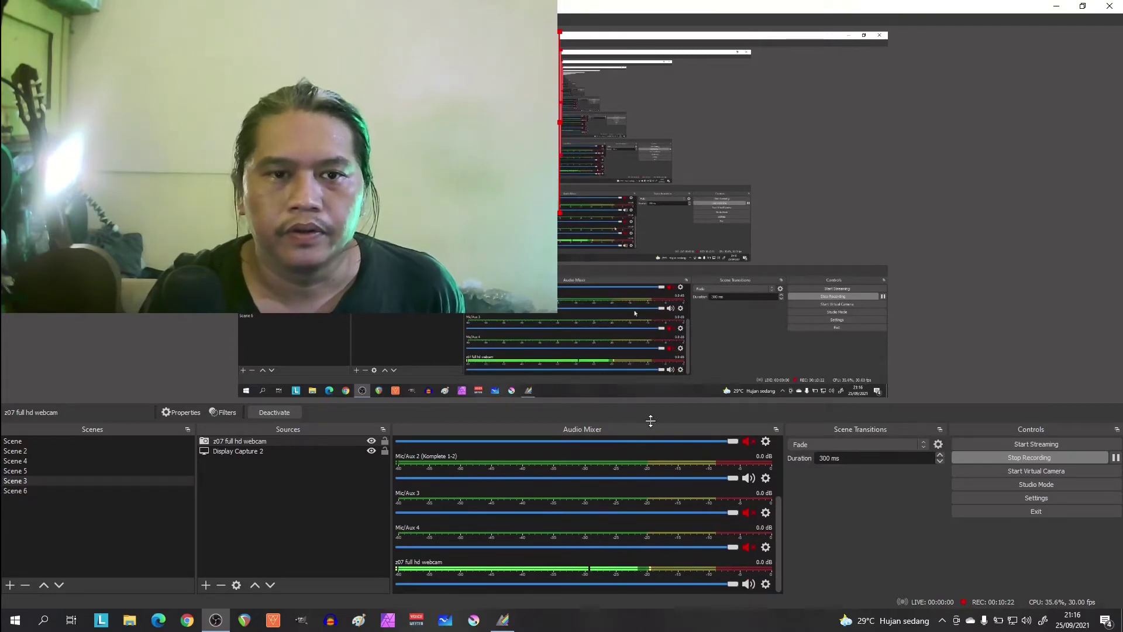
Step: Scale the webcam image up from its lower-right corner so it covers most of the canvas
click(559, 228)
click(553, 193)
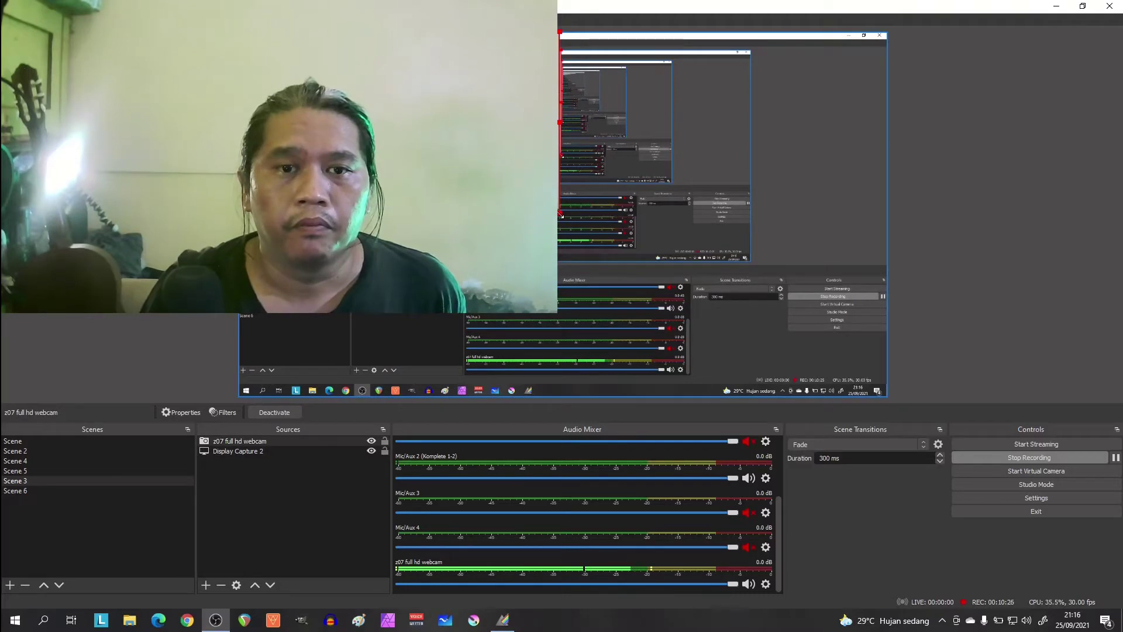
drag(561, 214, 888, 396)
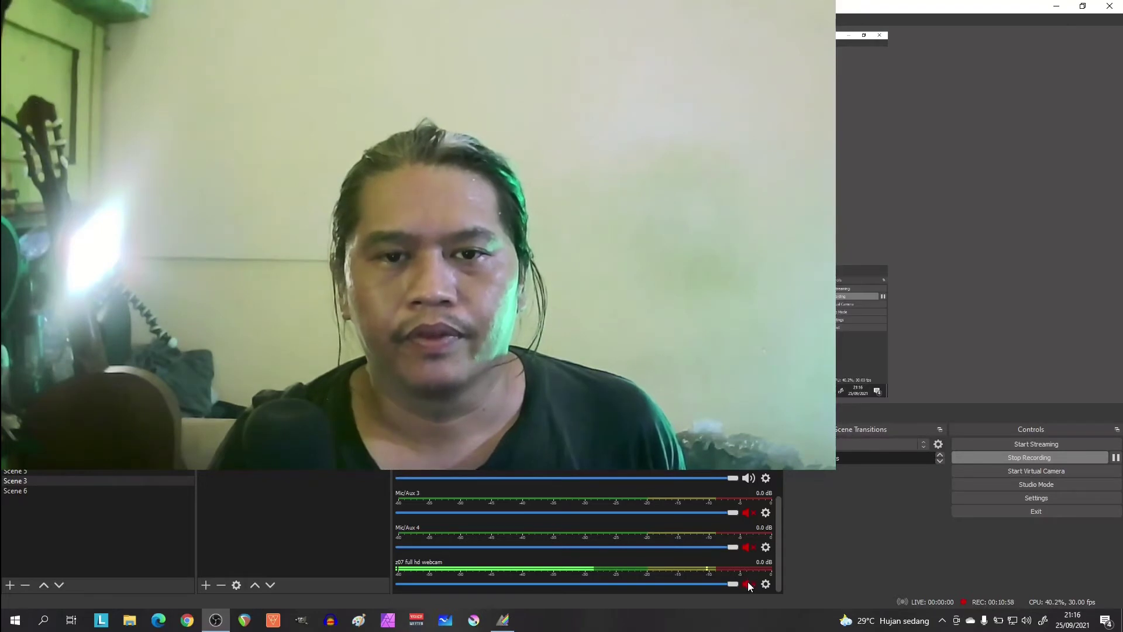
Step: View the webcam source's filters, moving the filters window aside and shrinking the webcam image to uncover it, and close the filters
click(766, 585)
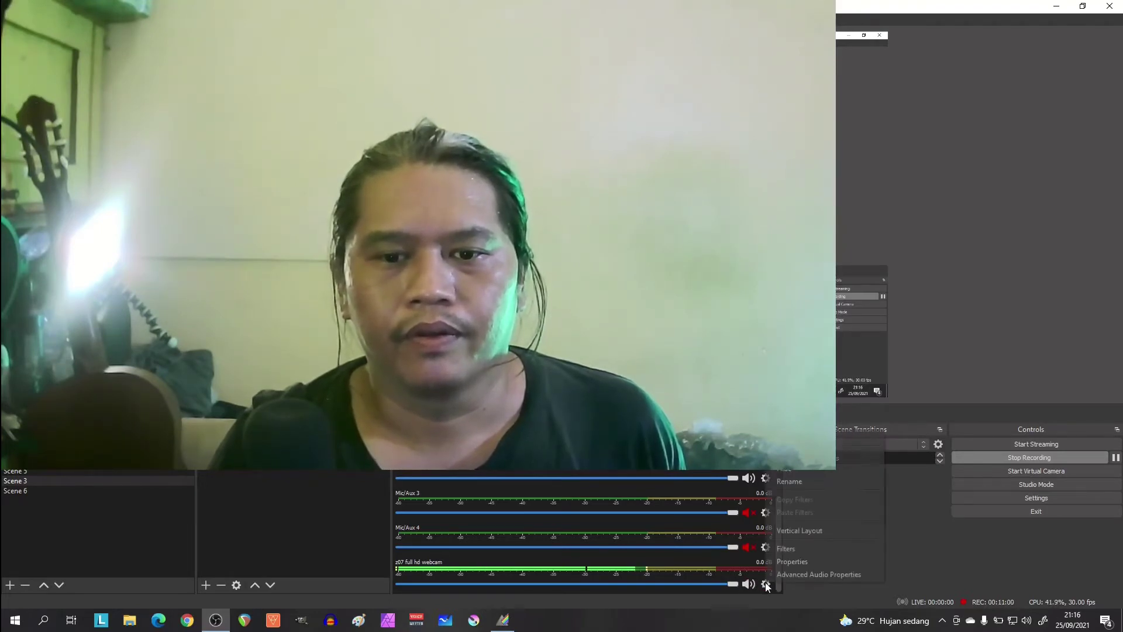
click(795, 550)
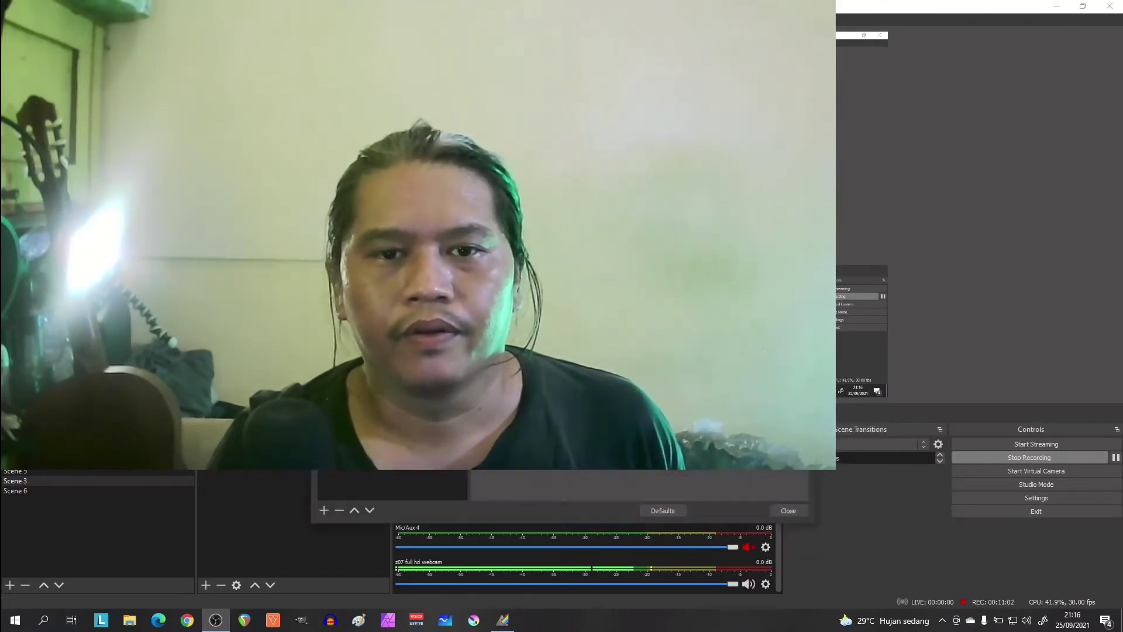
mouse_move(639, 89)
mouse_down()
mouse_move(808, 48)
mouse_move(885, 60)
mouse_move(792, 57)
mouse_move(936, 72)
mouse_up()
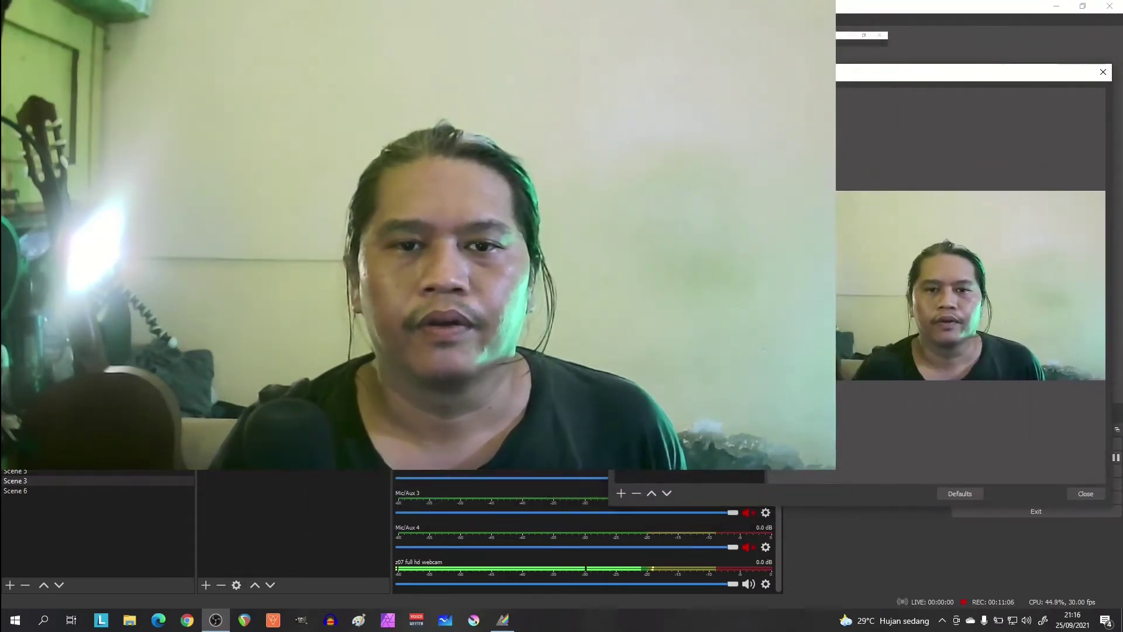
click(858, 35)
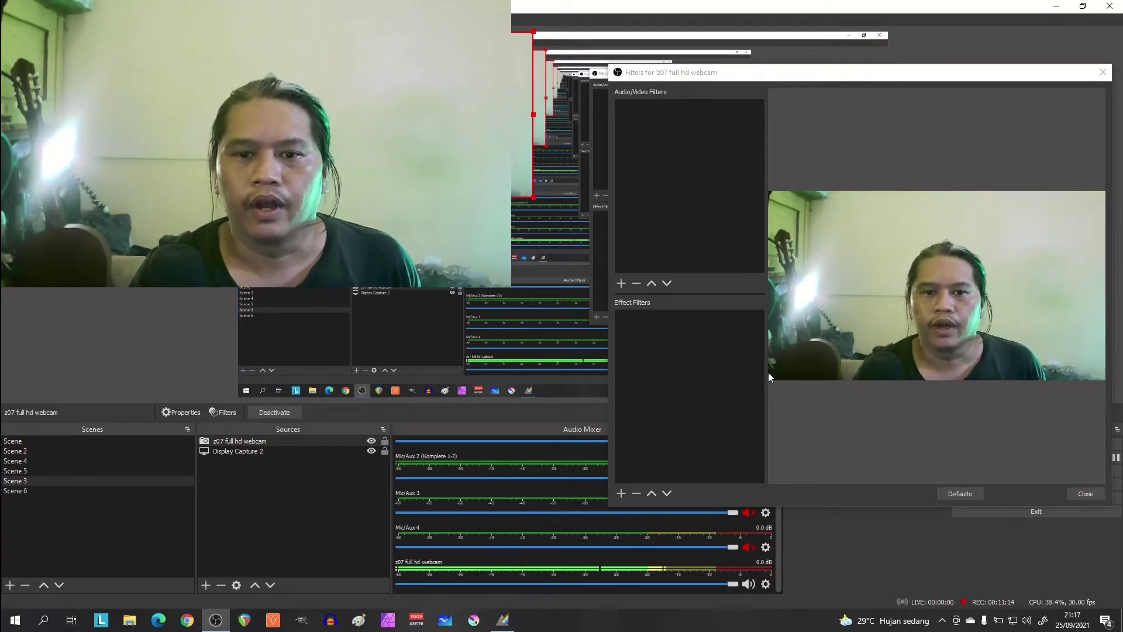
click(1085, 494)
Step: Reselect the webcam image and enlarge it to fill nearly the whole canvas
click(559, 257)
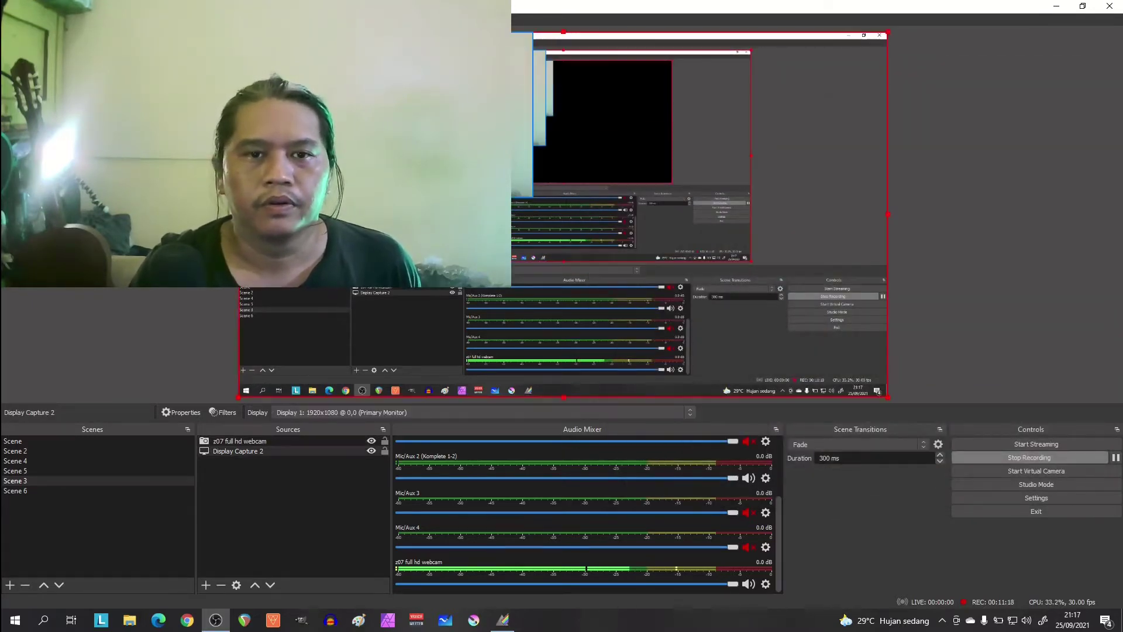
click(514, 194)
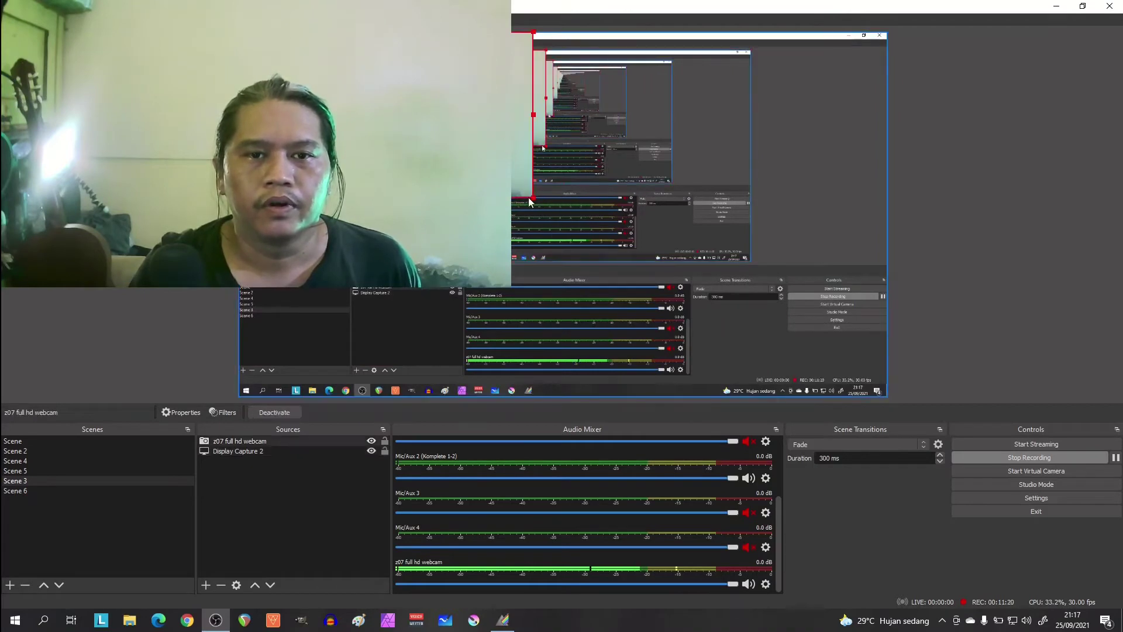
drag(533, 199, 875, 492)
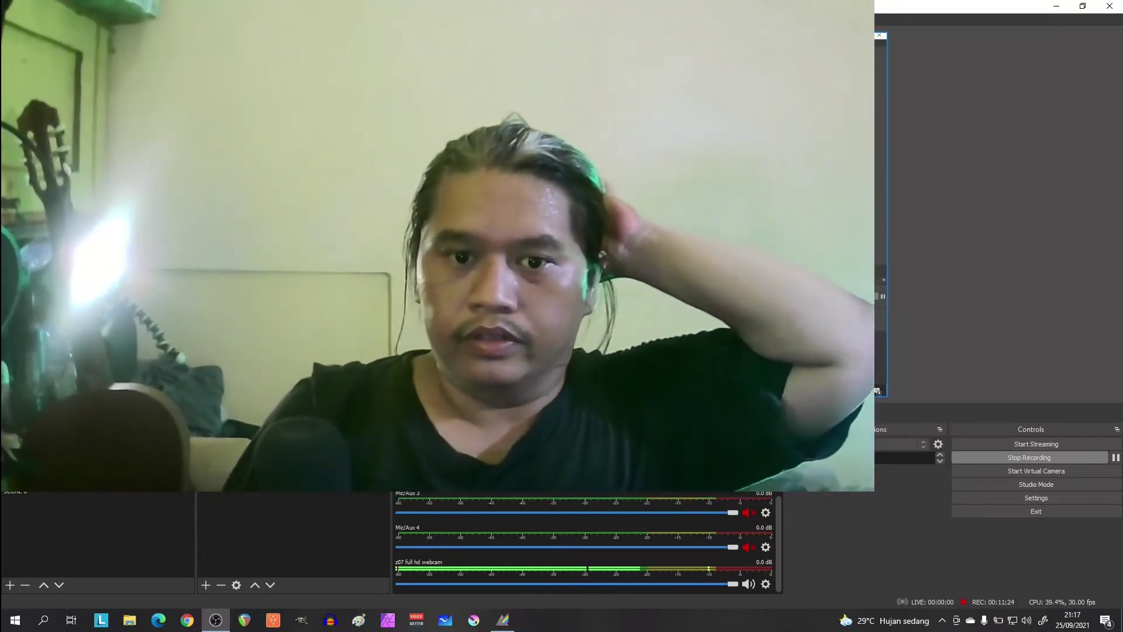